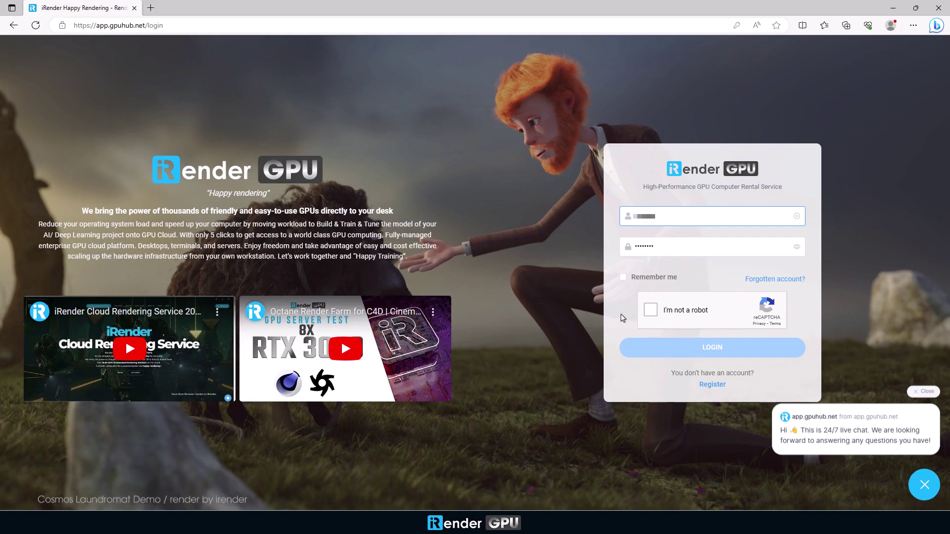
# Complete the robot check, log in to the account and open the GPUHub page.
pyautogui.click(652, 310)
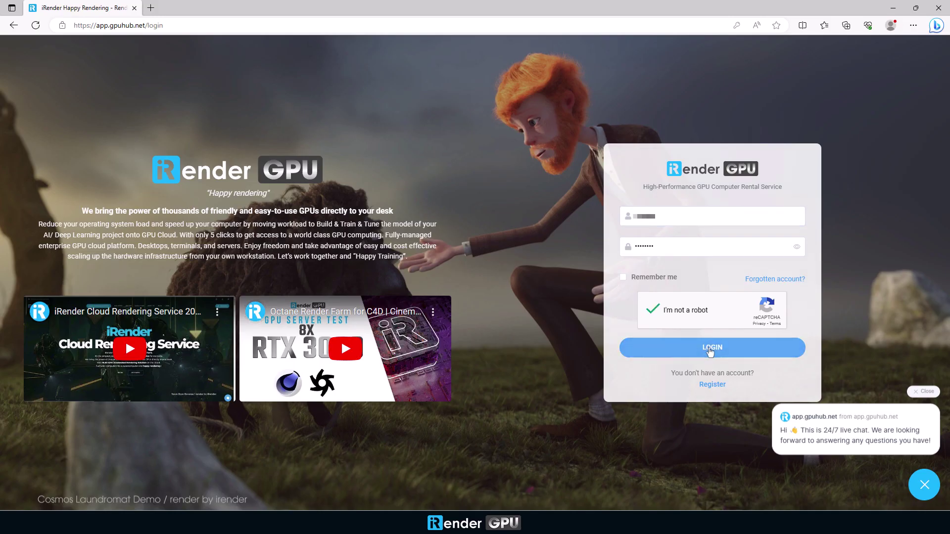
pyautogui.click(711, 350)
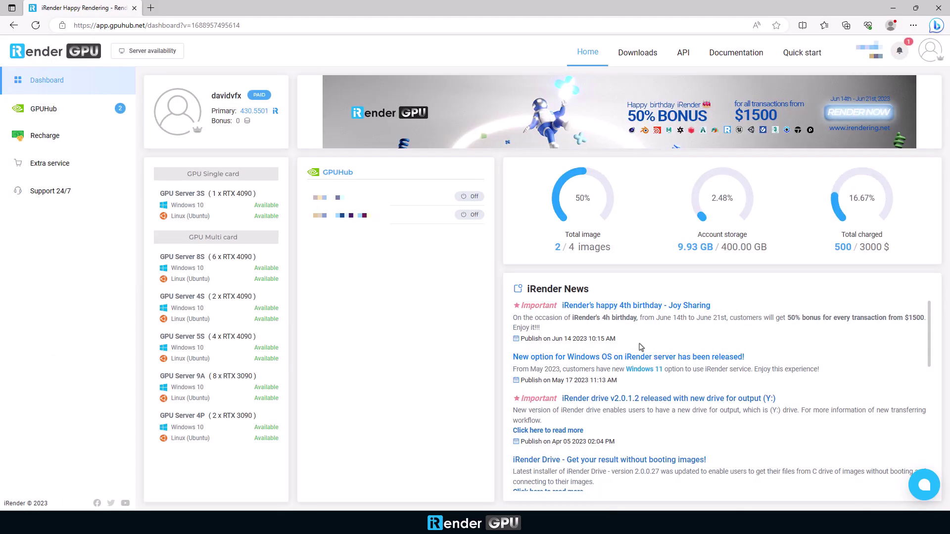
pyautogui.click(65, 118)
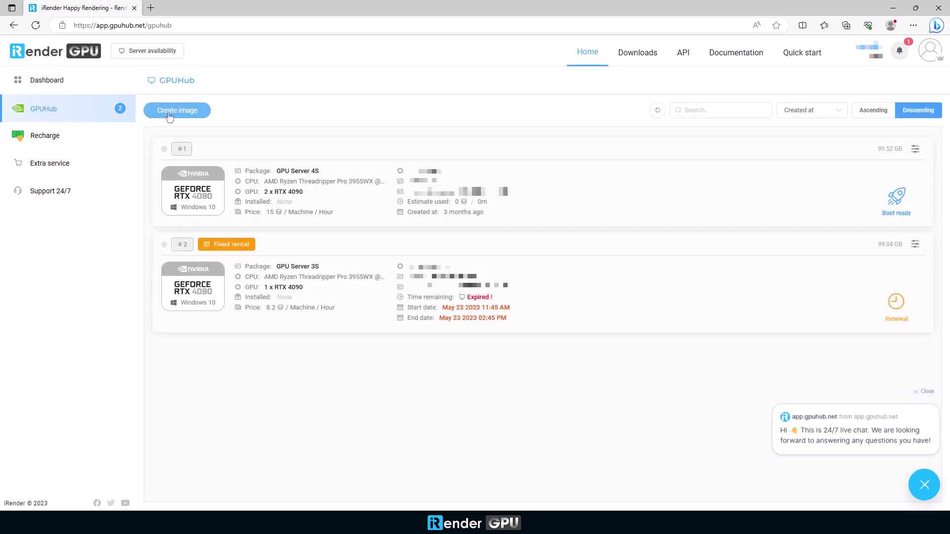
# Start creating a new image on the single-card GPU Server 3S package with 1 x RTX 4090.
pyautogui.click(170, 114)
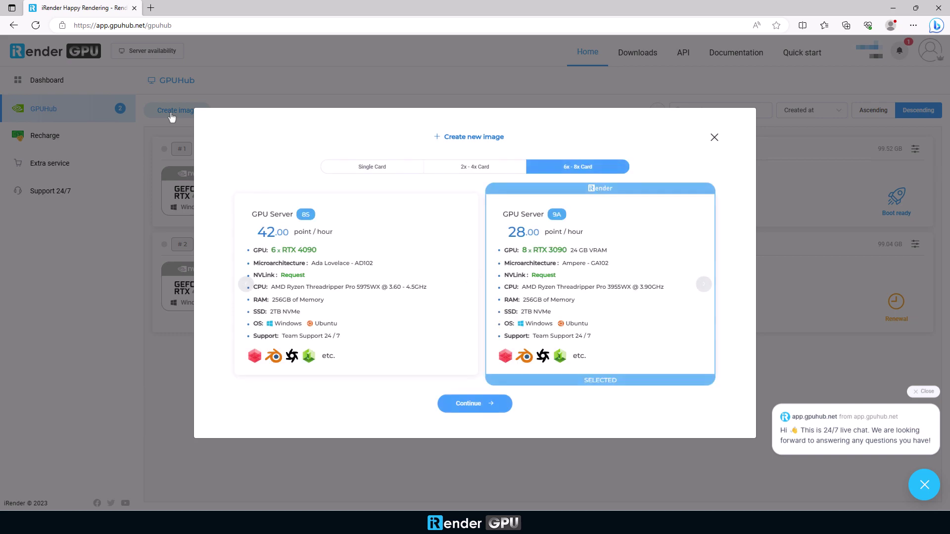
pyautogui.click(342, 169)
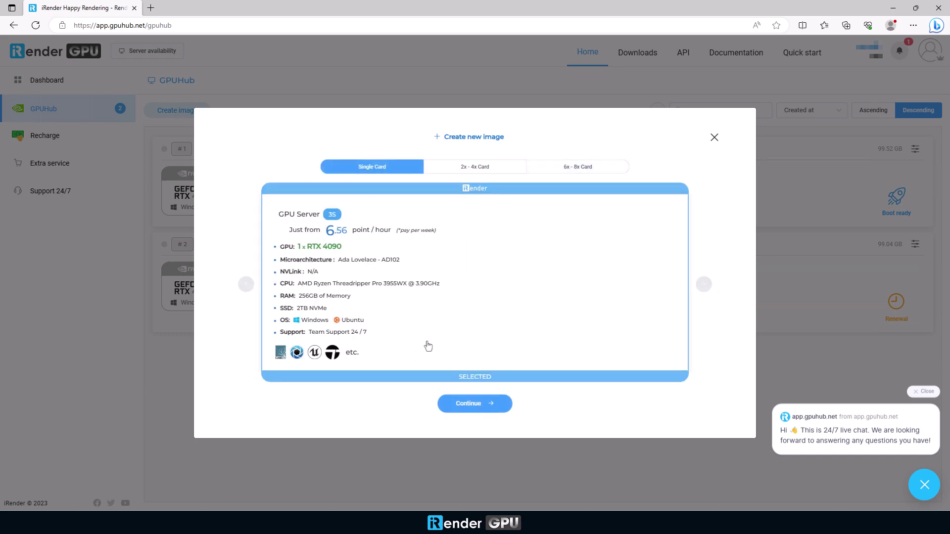
pyautogui.click(472, 412)
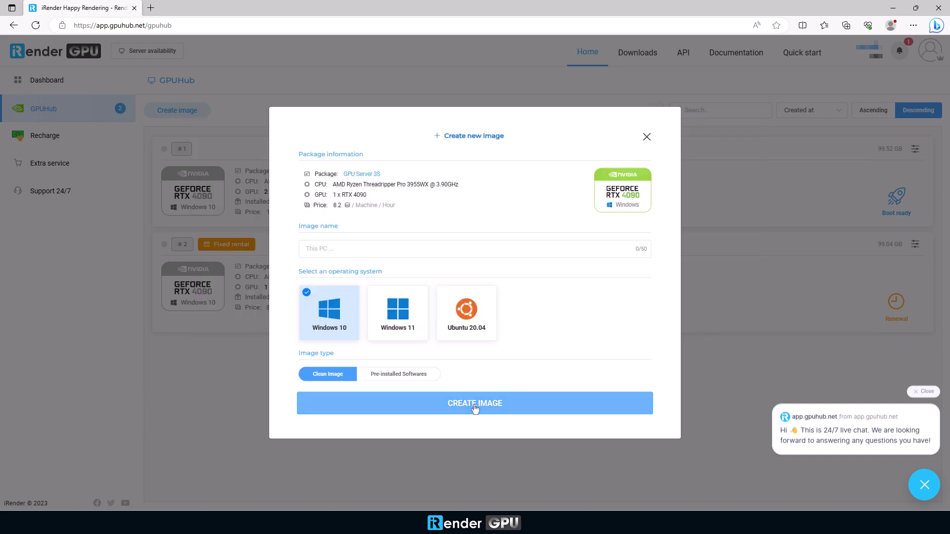
# Create the image with Windows 11 and the pre-installed Stable Diffusion software.
pyautogui.click(396, 375)
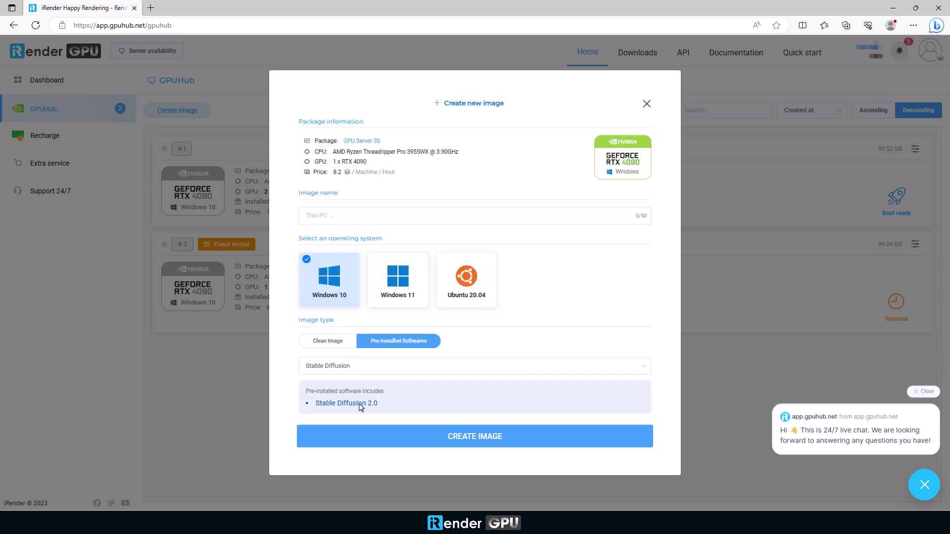
pyautogui.click(396, 297)
pyautogui.click(398, 366)
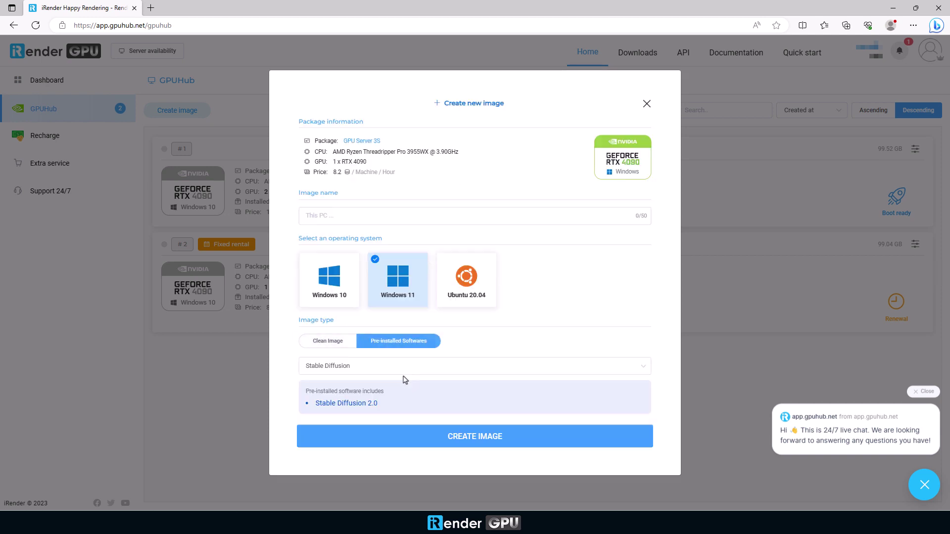
pyautogui.click(339, 369)
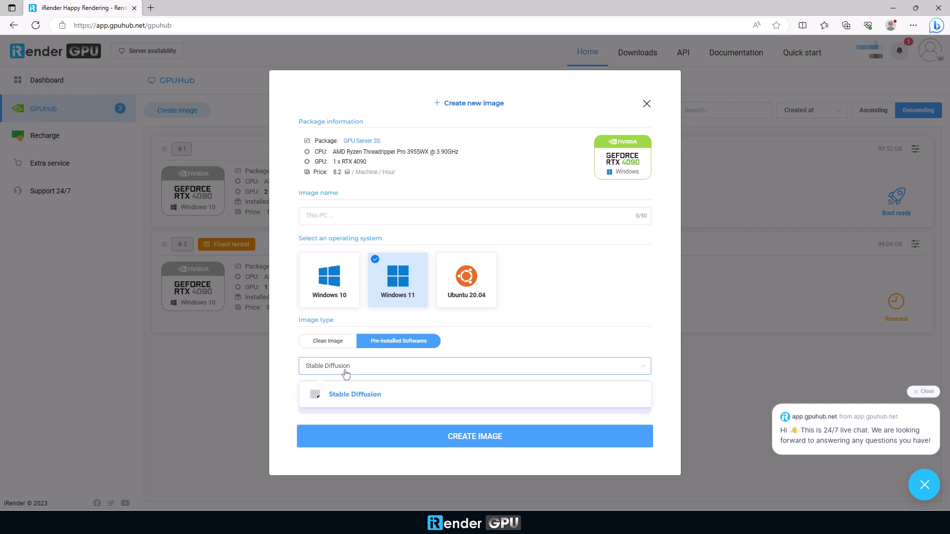
pyautogui.click(378, 402)
pyautogui.click(493, 441)
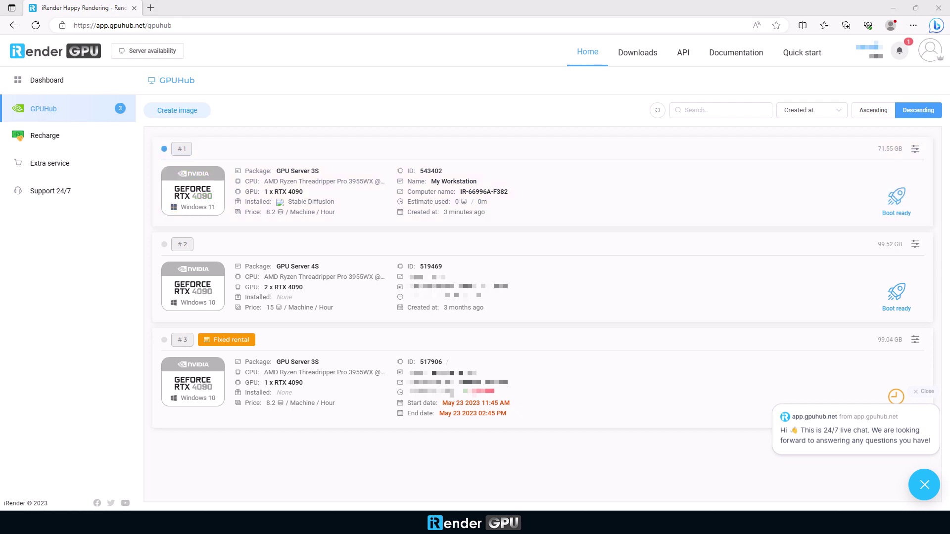
# Confirm a 3-hour fixed rental with machine shutdown after expiry for the new Windows 11 image and boot the machine.
pyautogui.click(897, 199)
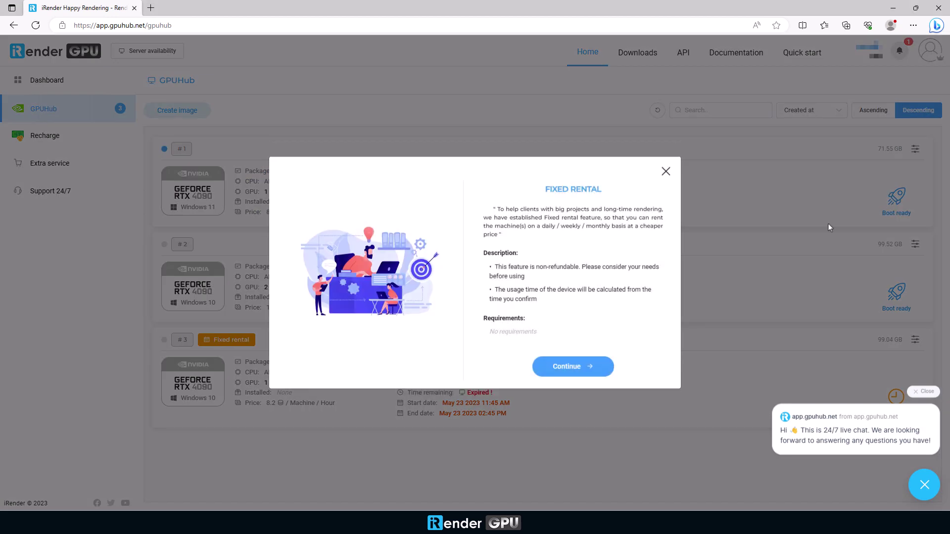
pyautogui.click(582, 368)
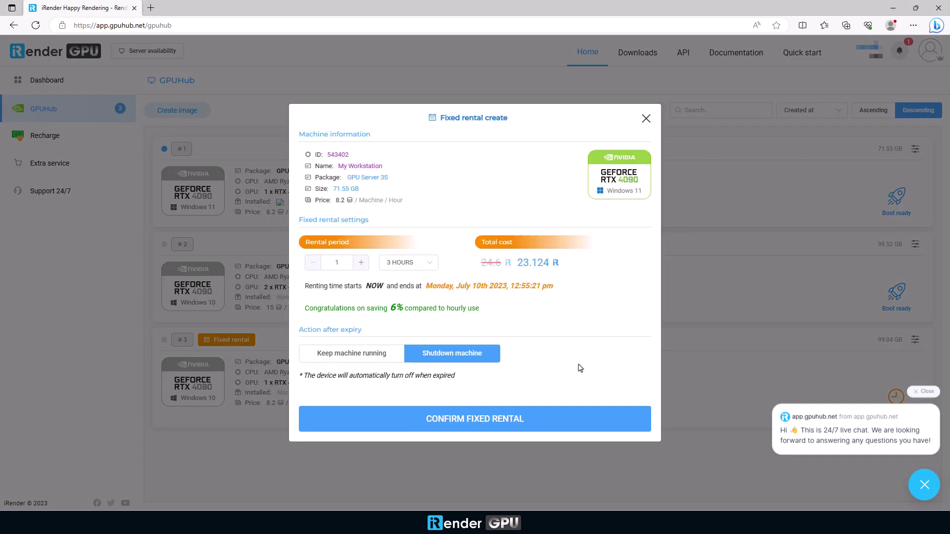
pyautogui.click(580, 429)
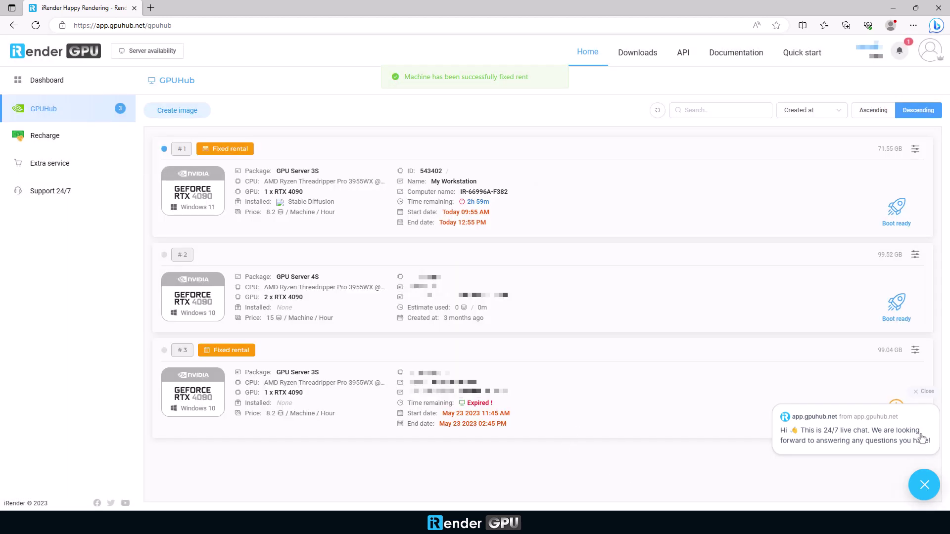
pyautogui.click(896, 224)
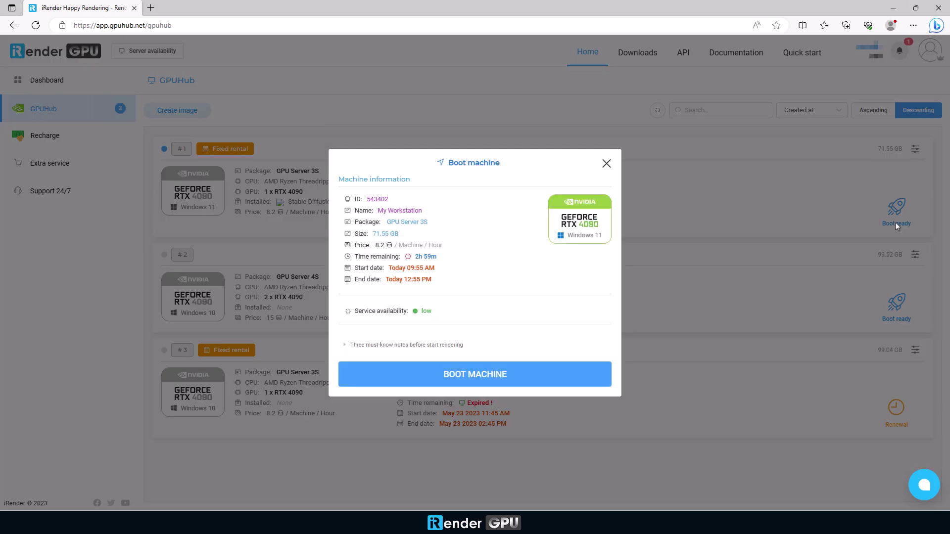
pyautogui.click(485, 378)
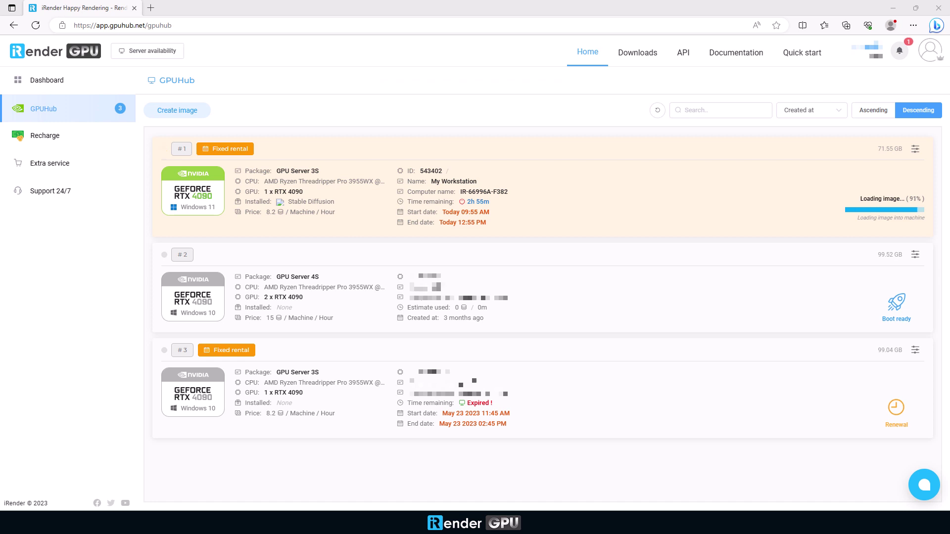
# Download the remote connection file for the booted Windows 11 machine and open it.
pyautogui.click(896, 207)
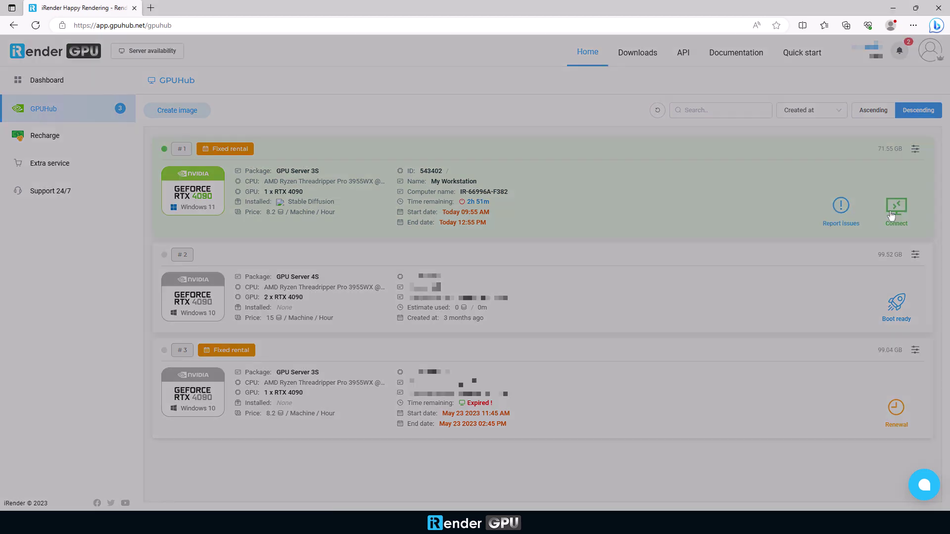
pyautogui.click(519, 367)
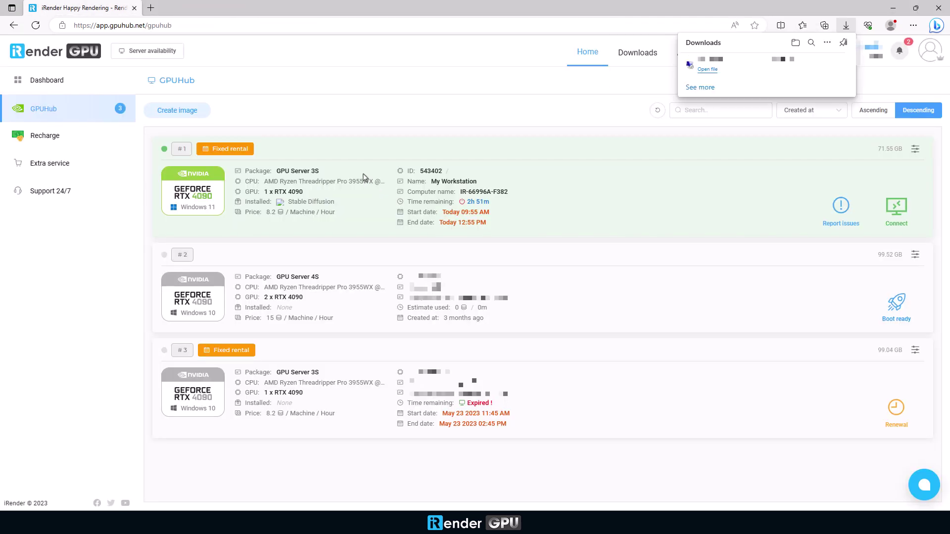
pyautogui.click(708, 69)
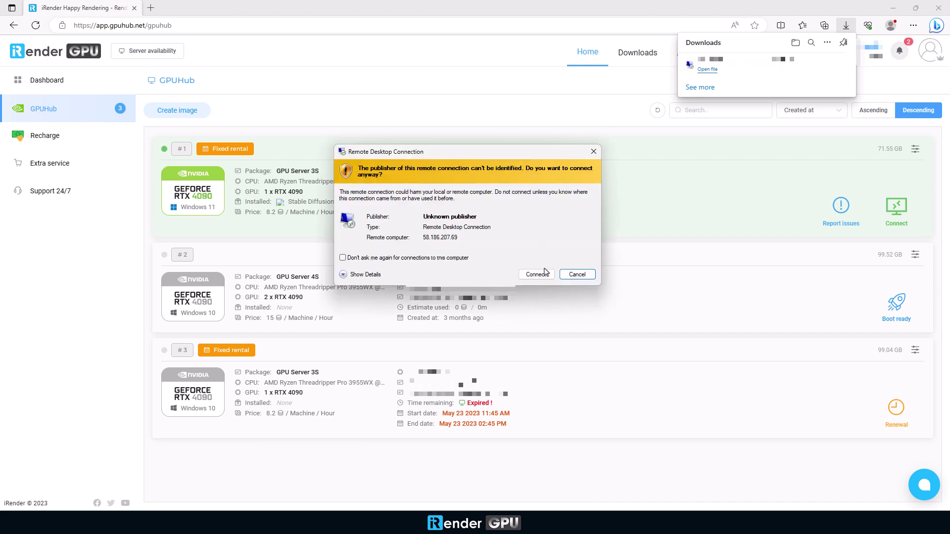
# Connect to the remote computer despite the unknown publisher, signing in with the account password.
pyautogui.click(538, 271)
pyautogui.write('***')
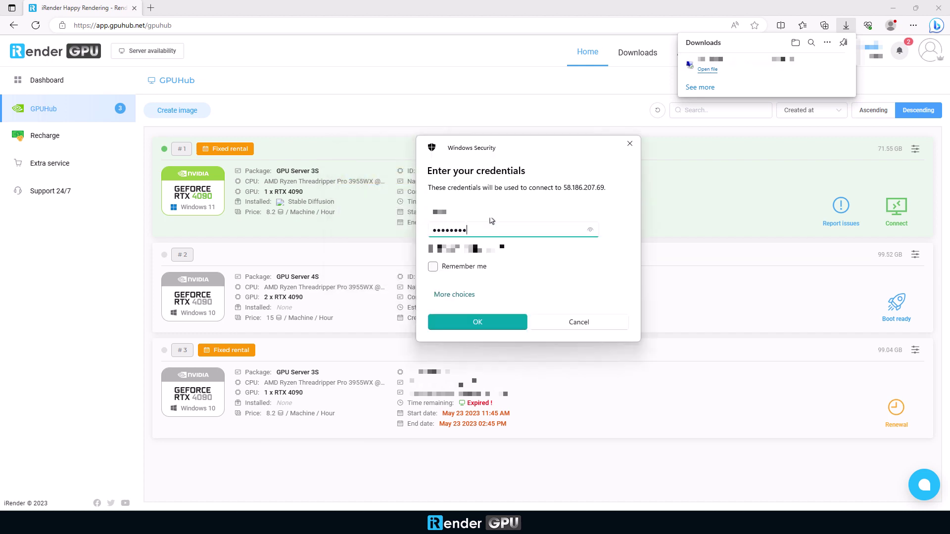
pyautogui.write('*****')
pyautogui.press('Return')
pyautogui.click(574, 333)
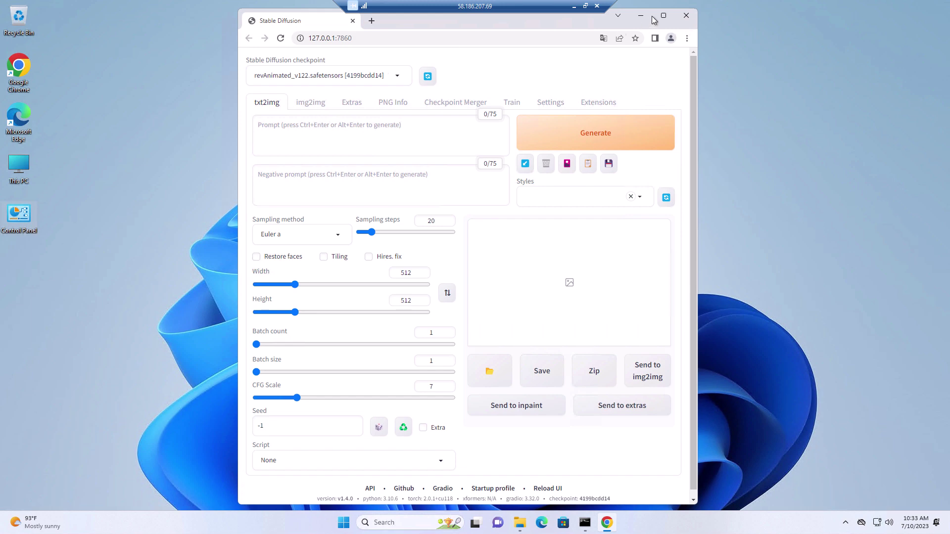
# Maximize the Stable Diffusion window and select revAnimated_v122.safetensors as the checkpoint.
pyautogui.click(664, 19)
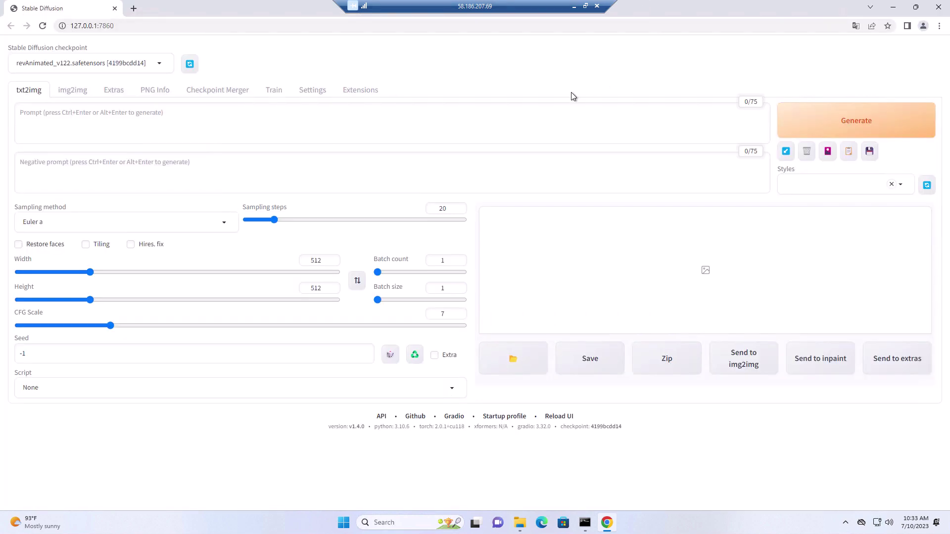
pyautogui.click(150, 69)
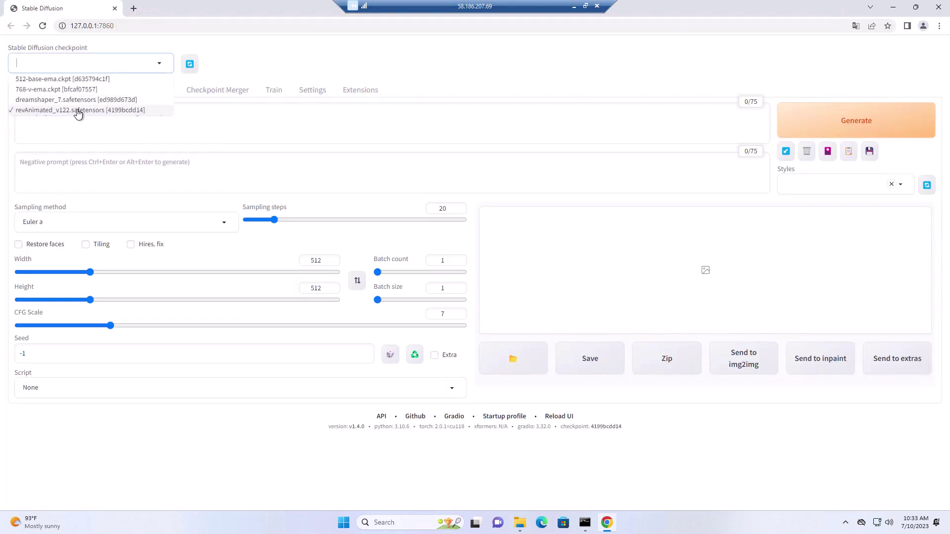
pyautogui.click(110, 112)
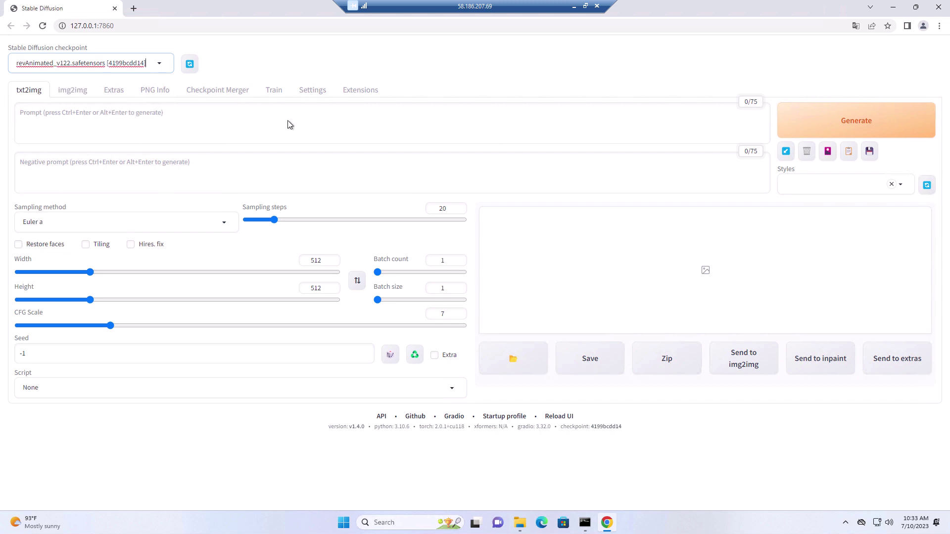
# Show the extra networks, choose the revAnimated_v122 checkpoint card and browse the Lora models.
pyautogui.click(826, 154)
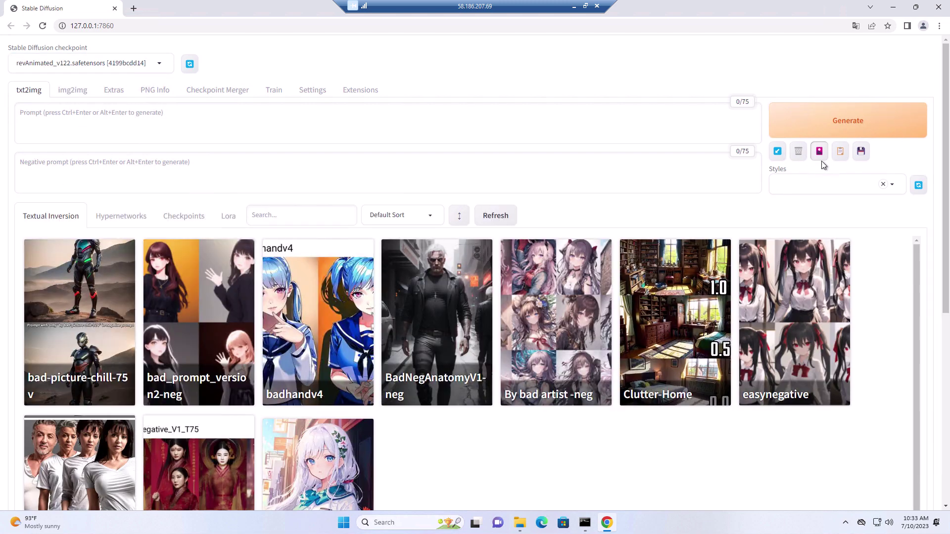
pyautogui.click(184, 218)
pyautogui.click(414, 324)
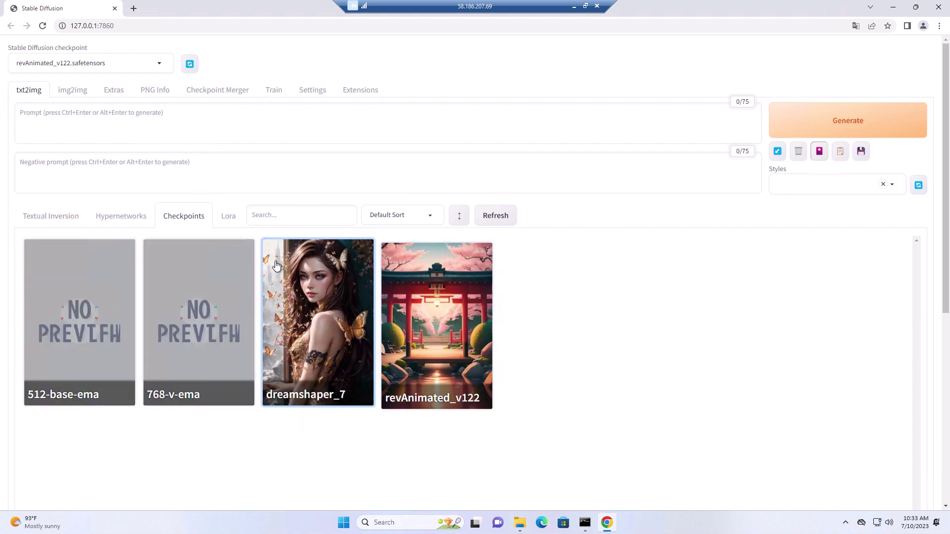
pyautogui.click(225, 214)
pyautogui.scroll(-1, 367, 363)
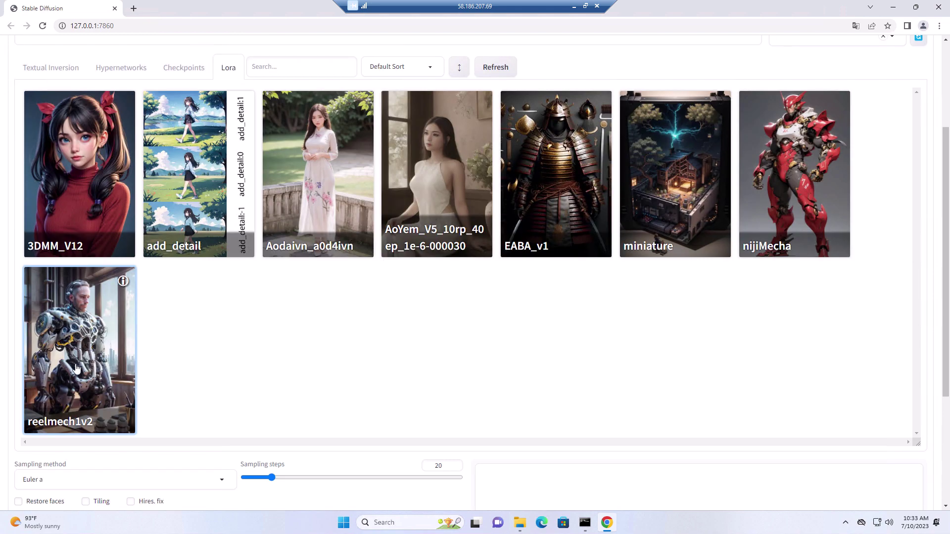
pyautogui.scroll(1, 366, 363)
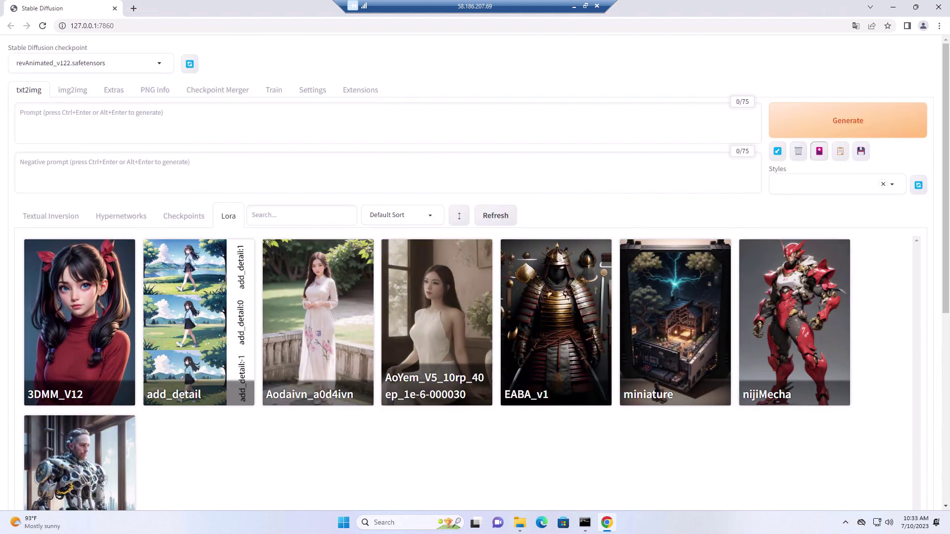
# Enter the prompt "1man, front, portrait half body of muscular ludenskojima blue skull, holding pole, … bokeh, blurry background <lora:EABA_v02:1>".
pyautogui.click(70, 130)
pyautogui.write('1man, front, portrait half body of muscular ludenskojima blue skull, holding pole, black gloves, blue light, thunder, smoke, debris, city ruins, detail, realistic, ornate, half upper body, bokeh, blurry background')
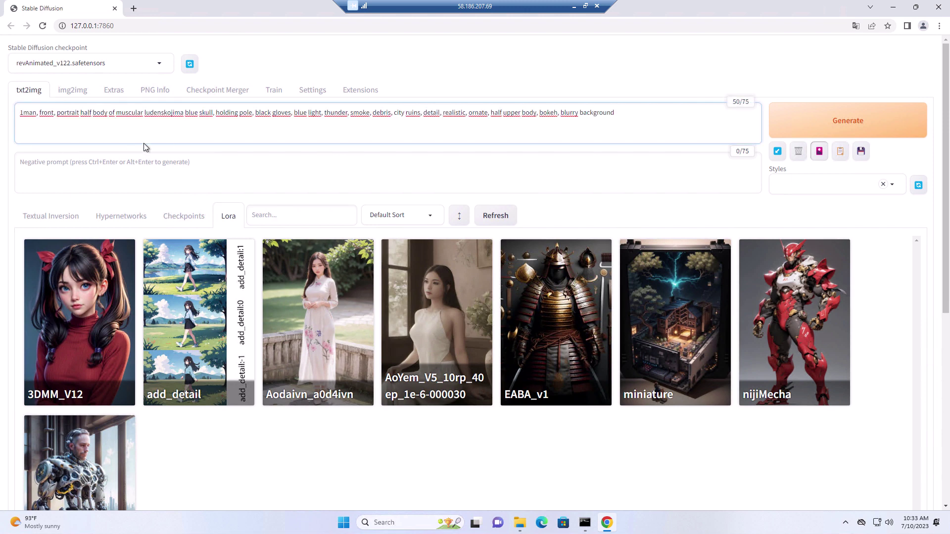
pyautogui.write('<lora:EABA_v02:1>')
# Paste the negative prompt from "bad-picture-chill-75v, badhandsv5-neg, badhandv4" through "abnormal feet, abnormal fingers" and hide the extra networks.
pyautogui.click(79, 171)
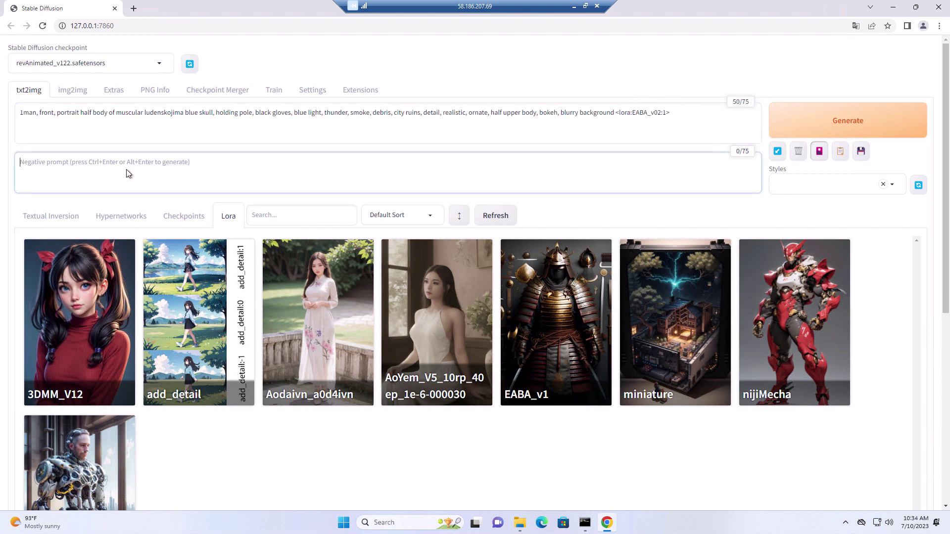
pyautogui.hotkey('ctrl', 'v')
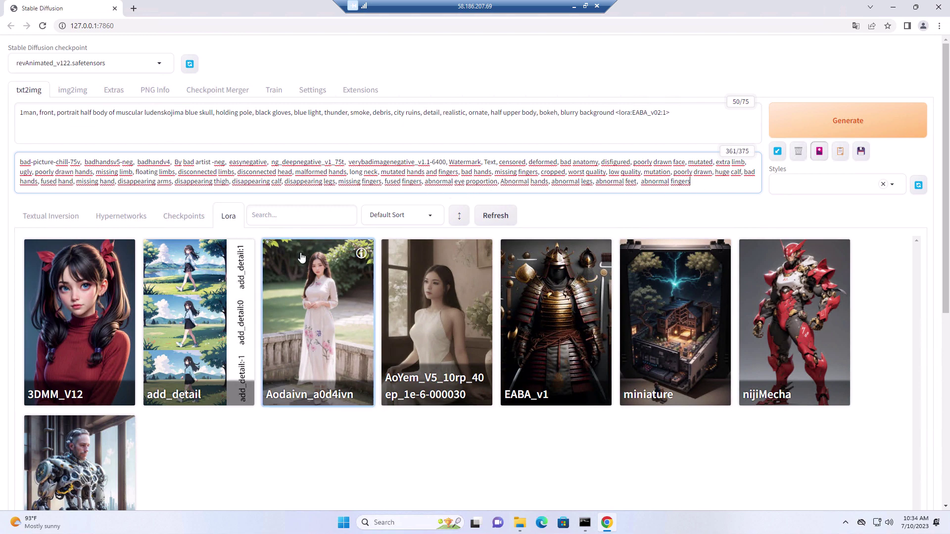
pyautogui.click(820, 152)
pyautogui.click(820, 152)
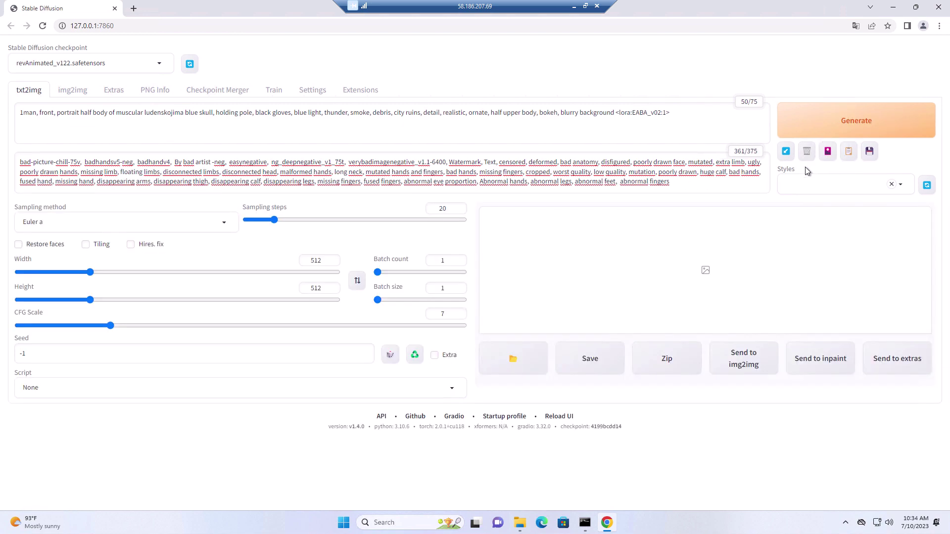
# Set the sampling method to DPM++ 2M SDE Karras with 30 sampling steps.
pyautogui.click(221, 227)
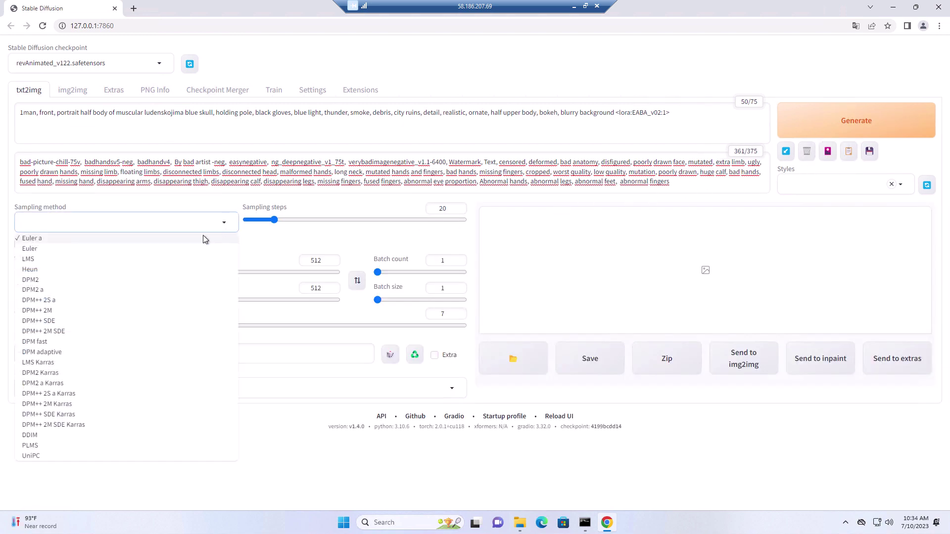
pyautogui.click(59, 427)
pyautogui.doubleClick(442, 209)
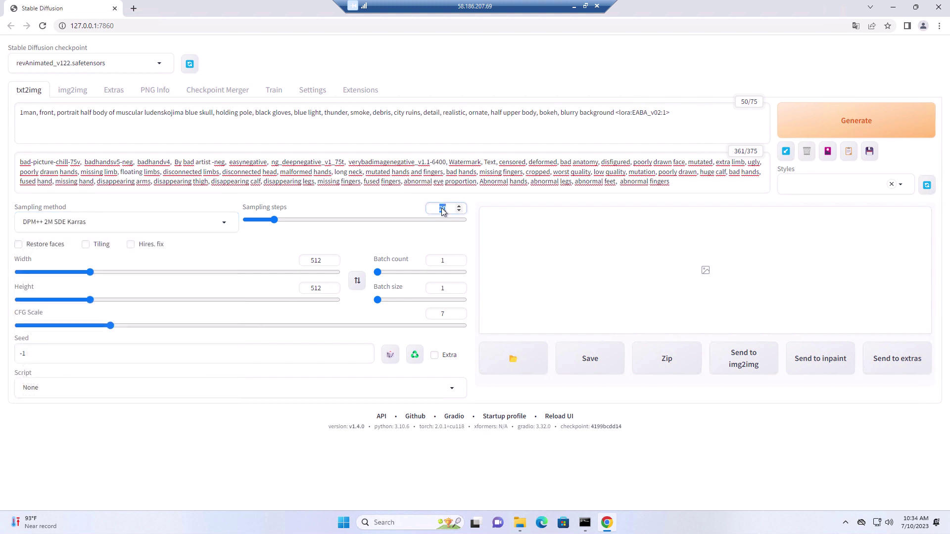
pyautogui.write('30')
# Set the image height to 768 and the batch size to 4.
pyautogui.click(317, 289)
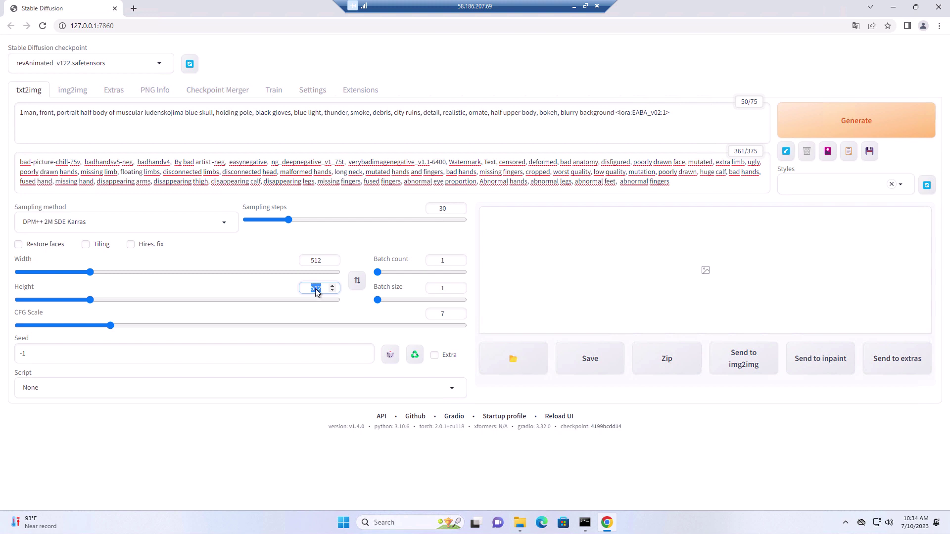
pyautogui.write('768')
pyautogui.click(459, 286)
pyautogui.click(458, 286)
pyautogui.click(458, 286)
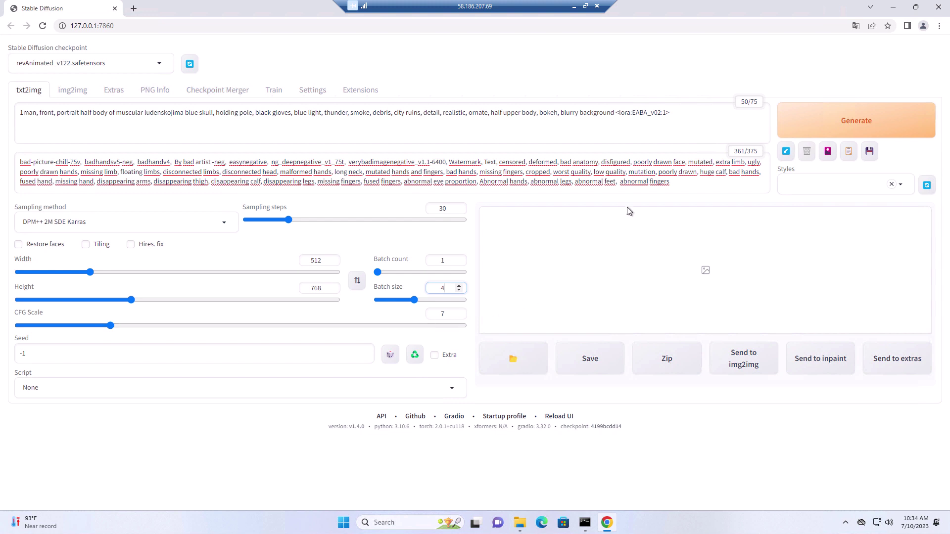
# Generate the batch of skull warrior images and view each one and the combined grid at full size.
pyautogui.click(853, 124)
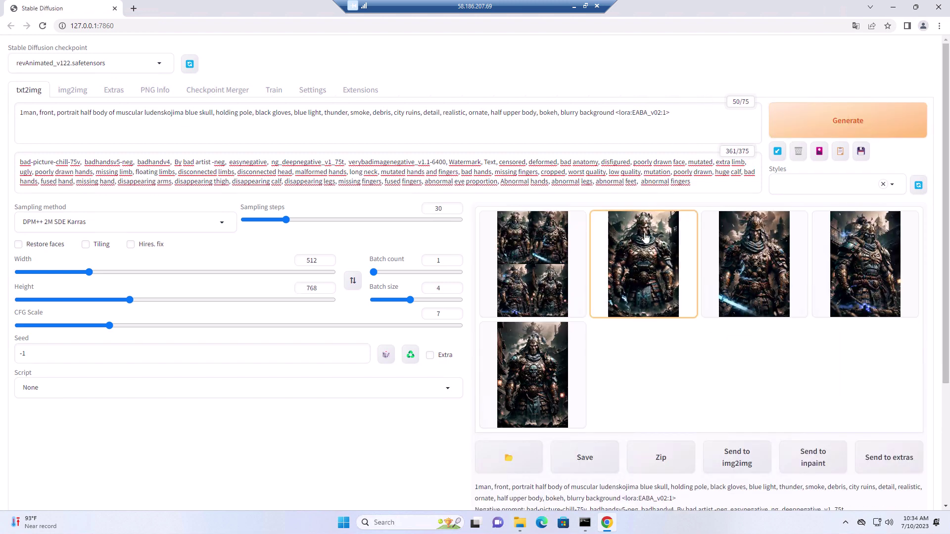
pyautogui.click(632, 264)
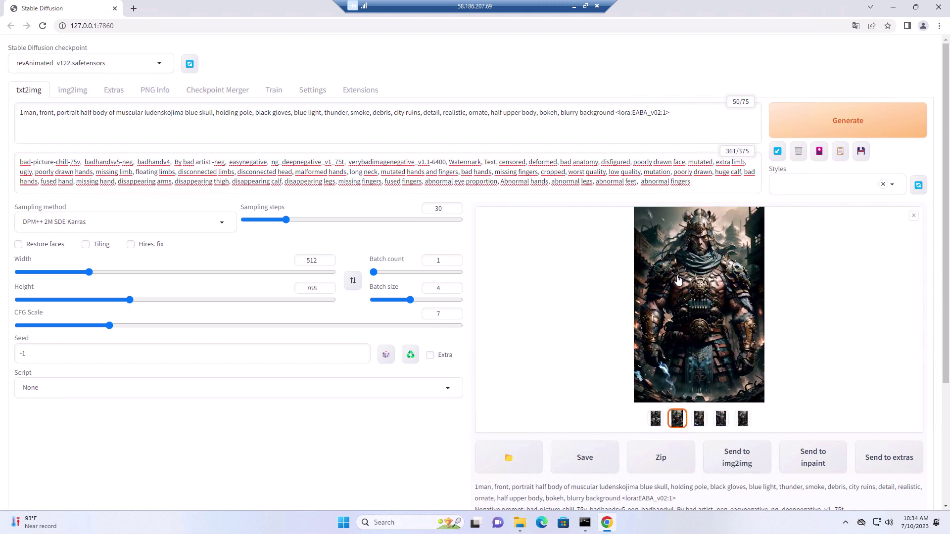
pyautogui.click(711, 363)
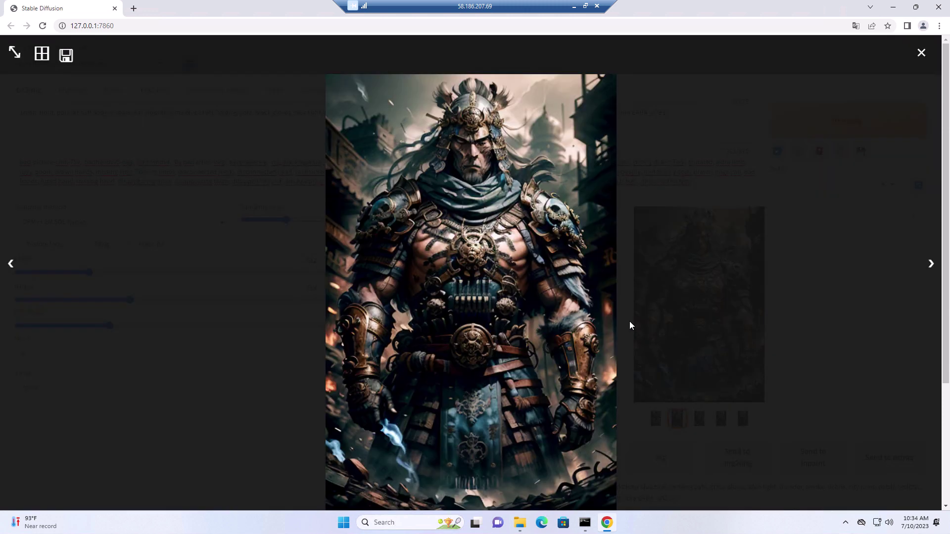
pyautogui.click(930, 266)
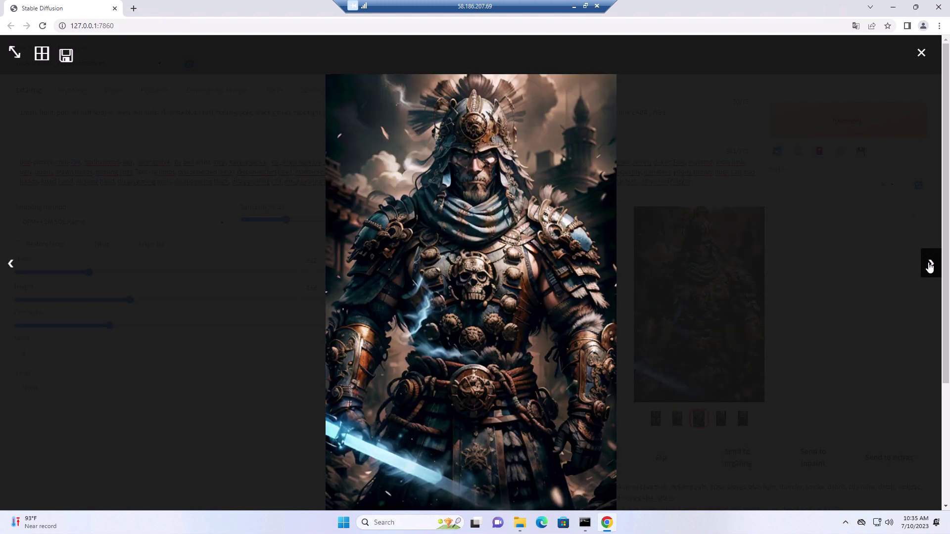
pyautogui.click(930, 265)
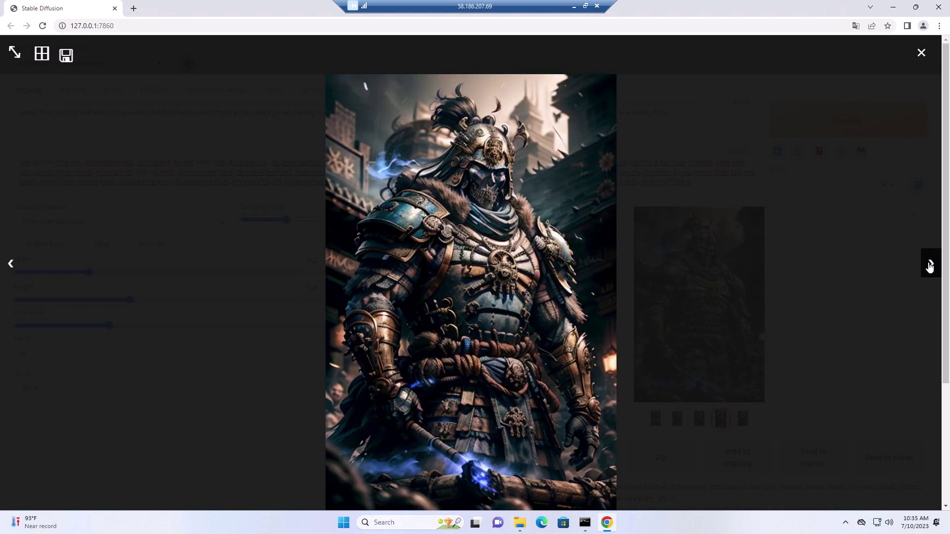
pyautogui.click(930, 266)
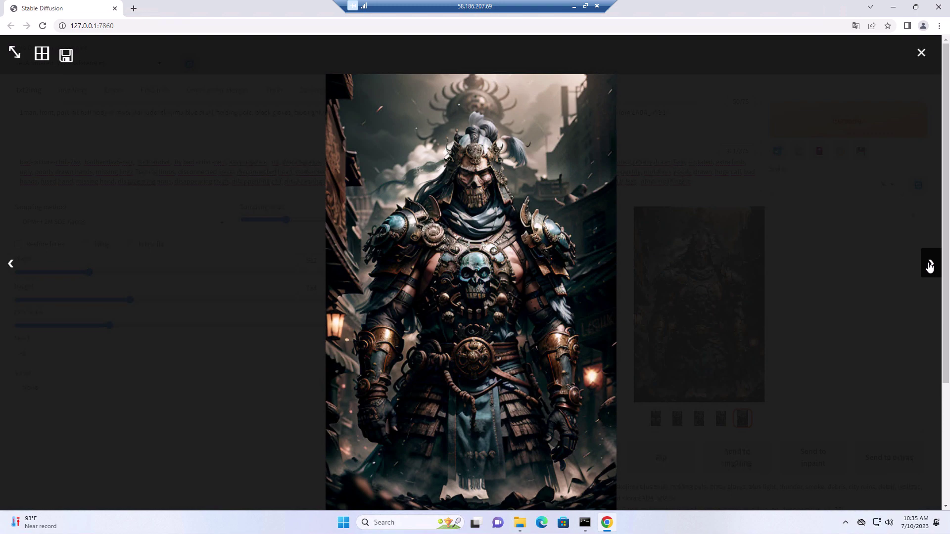
pyautogui.click(931, 266)
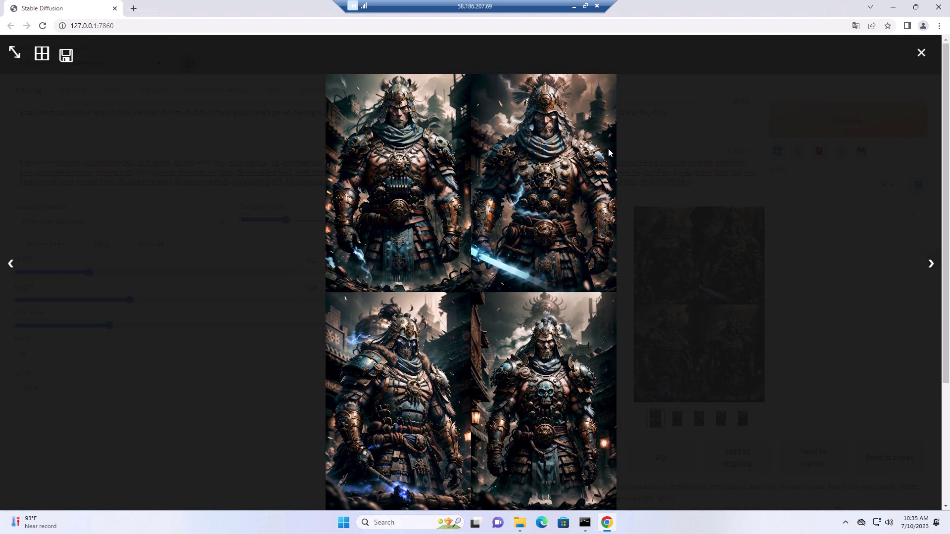
pyautogui.click(812, 249)
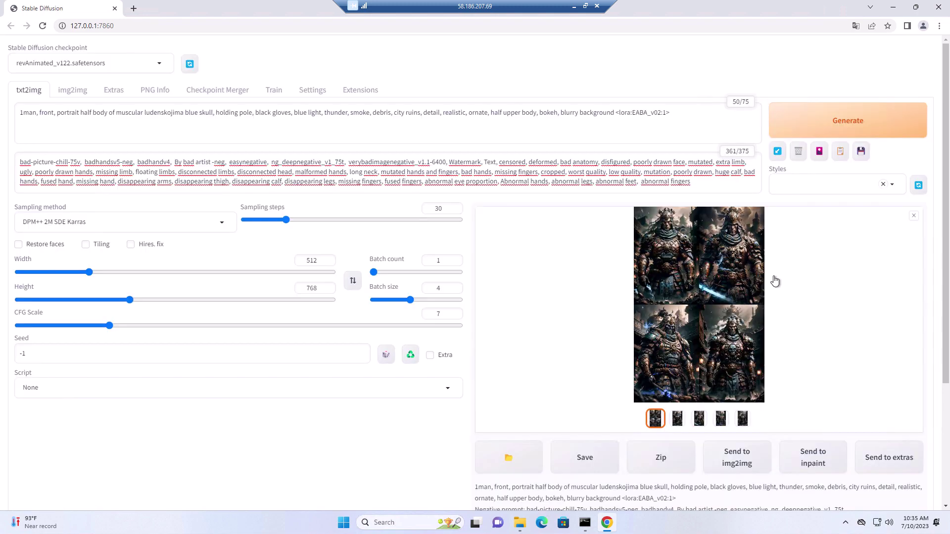
# Generate another batch with the same prompt and settings and browse its individual images at full size.
pyautogui.click(846, 123)
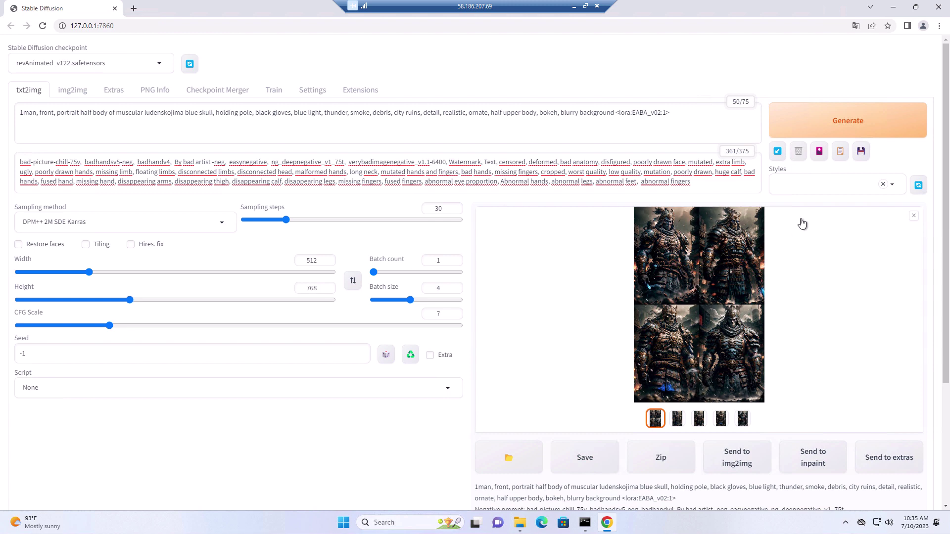
pyautogui.click(676, 418)
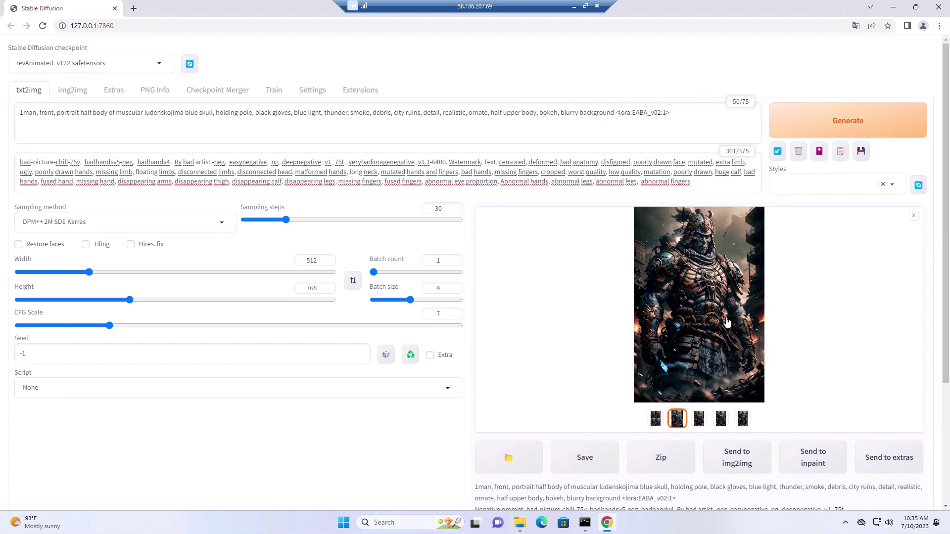
pyautogui.click(724, 322)
pyautogui.click(931, 265)
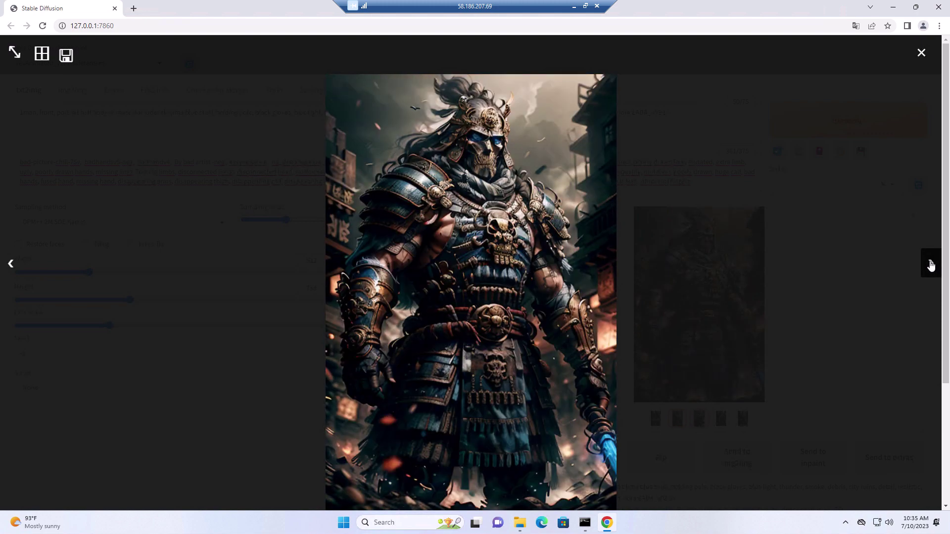
pyautogui.click(931, 265)
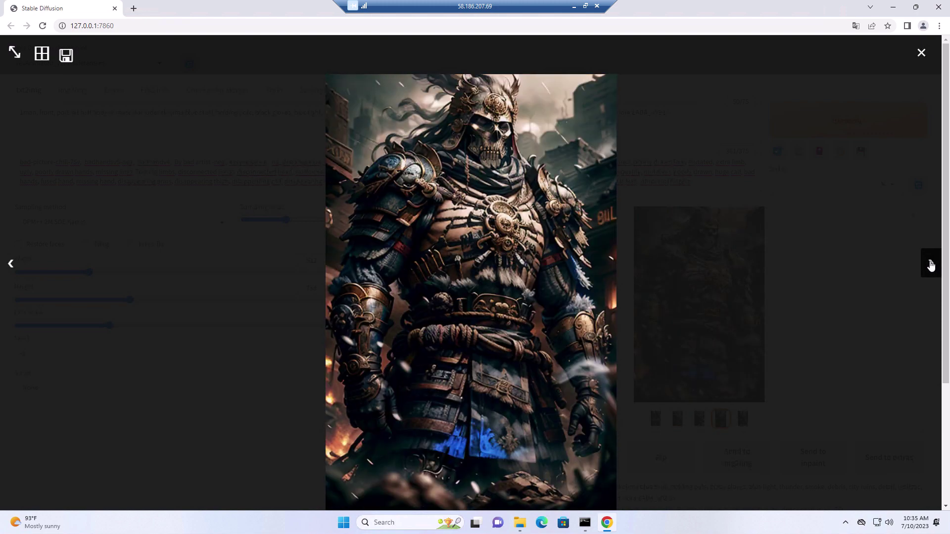
pyautogui.click(931, 266)
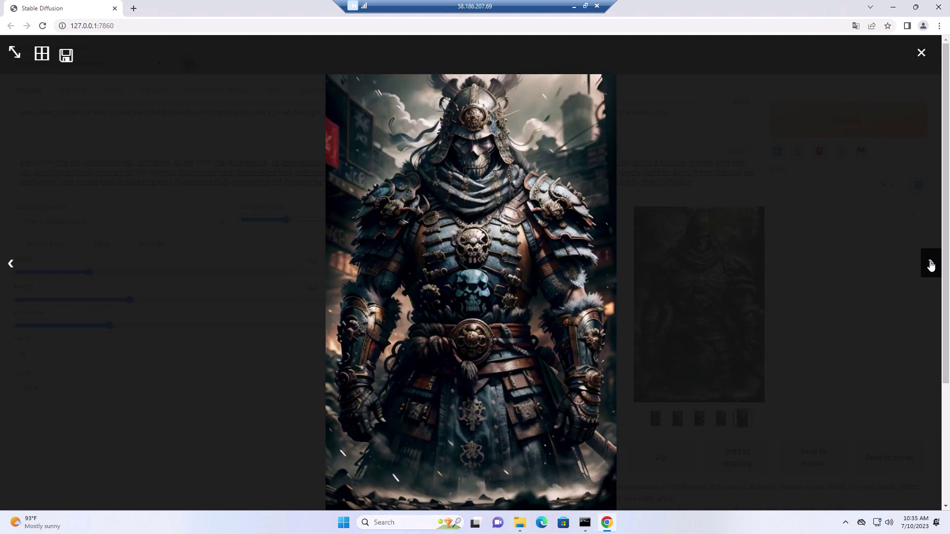
pyautogui.click(920, 55)
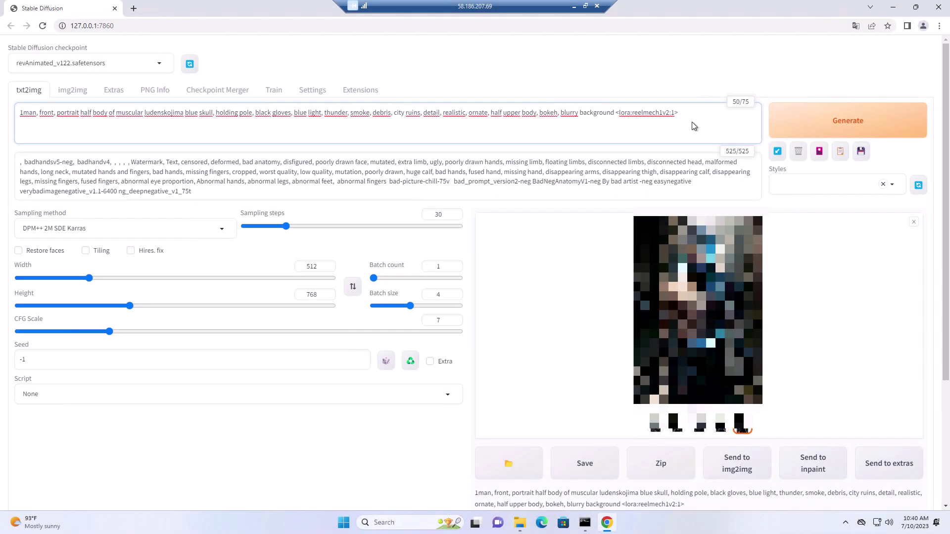
# Replace the prompt with "1girl, 3dmm, portrait of mollytoy toy girl wear astronaut costume, green hair, pastel background, bokeh, <lora:ARWMollytoy:1> <lora:3DMM_V12:0.4>".
pyautogui.hotkey('ctrl', 'a')
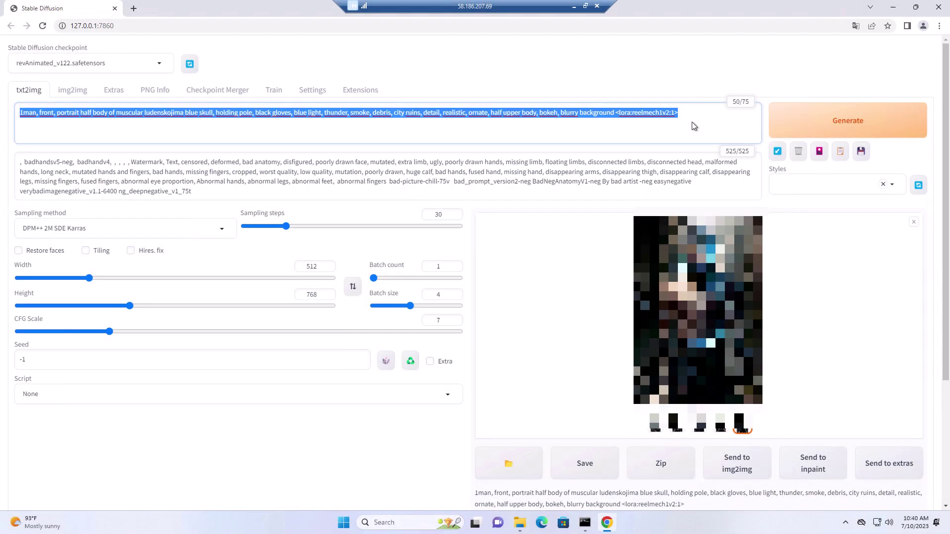
pyautogui.write('1girl, 3dmm, portrait of mollytoy toy girl wear astronaut costume, green hair, pastel background, bokeh, <lora:ARWMollytoy:1> <lora:3DMM_V12:0.4>')
# Replace the negative prompt with the list from "bad-picture-chill-75v, badhandsv5-neg" through "abnormal feet, abnormal fingers" and briefly check the available Lora networks.
pyautogui.click(176, 190)
pyautogui.hotkey('ctrl', 'a')
pyautogui.write('bad-picture-chill-75v,  badhandsv5-neg,  badhandv4,  By bad artist -neg,  easynegative,  ng_deepnegative_v1_75t,  verybadimagenegative_v1.1-6400, Watermark, Text, censored, deformed, bad anatomy, disfigured, poorly drawn face, mutated, extra limb, ugly, poorly drawn hands, missing limb, floating limbs, disconnected limbs, disconnected head, malformed hands, long neck, mutated hands and fingers, bad hands, missing fingers, cropped, worst quality, low quality, mutation, poorly drawn, huge calf, bad hands, fused hand, missing hand, disappearing arms, disappearing thigh, disappearing calf, disappearing legs, missing fingers, fused fingers, abnormal eye proportion, Abnormal hands, abnormal legs, abnormal feet,  abnormal fingers')
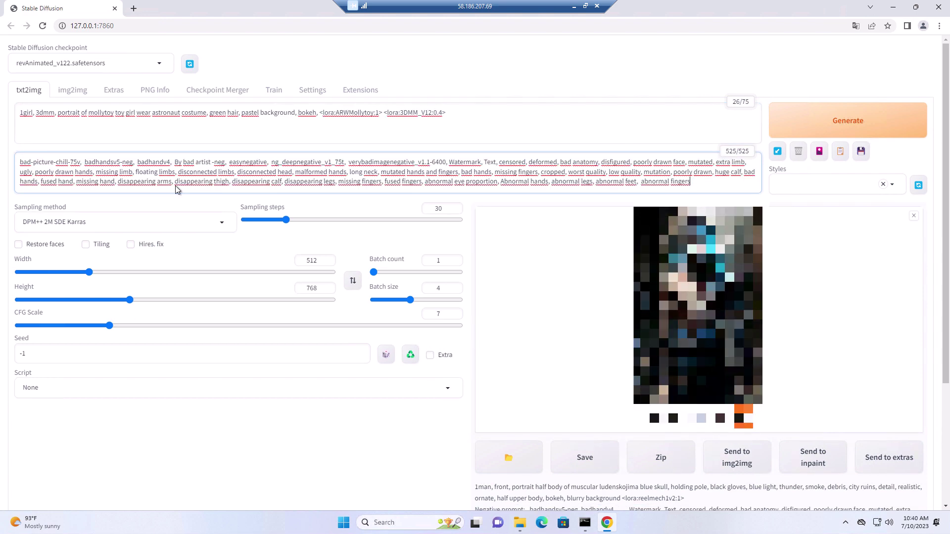
pyautogui.click(819, 151)
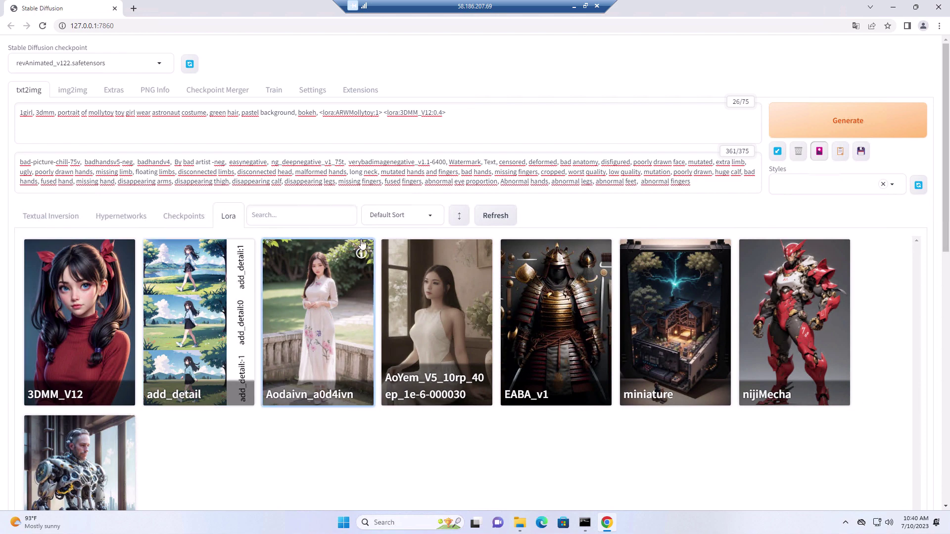
pyautogui.click(819, 156)
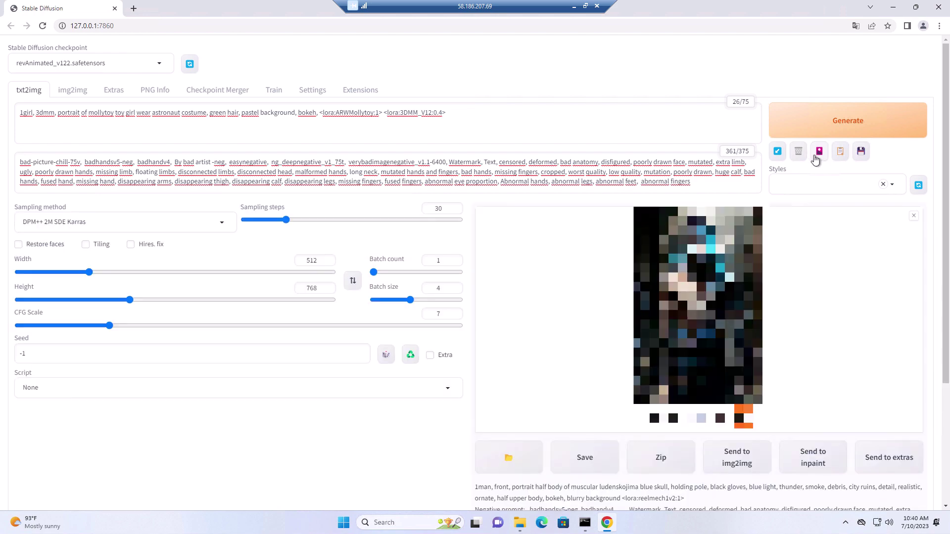
# Generate the astronaut girl images and view each one and the combined grid at full size.
pyautogui.click(843, 127)
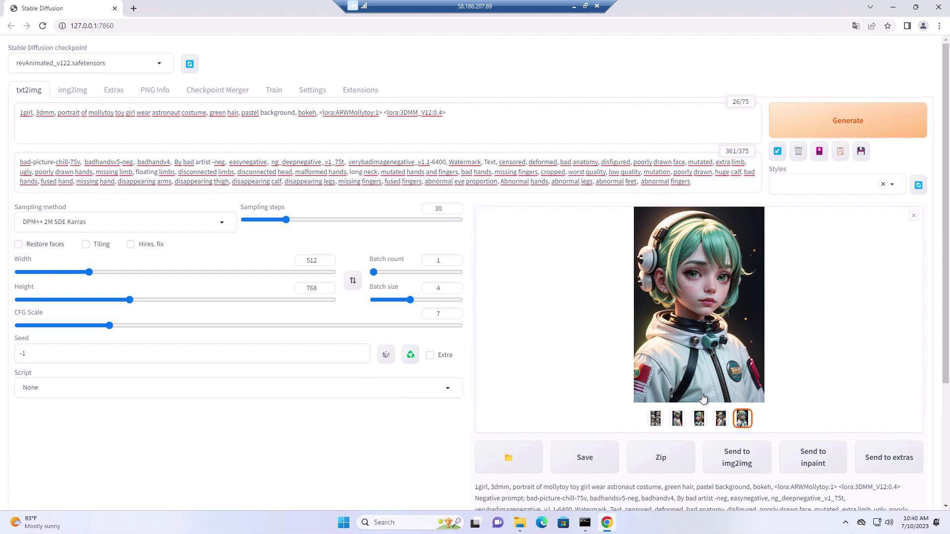
pyautogui.click(677, 419)
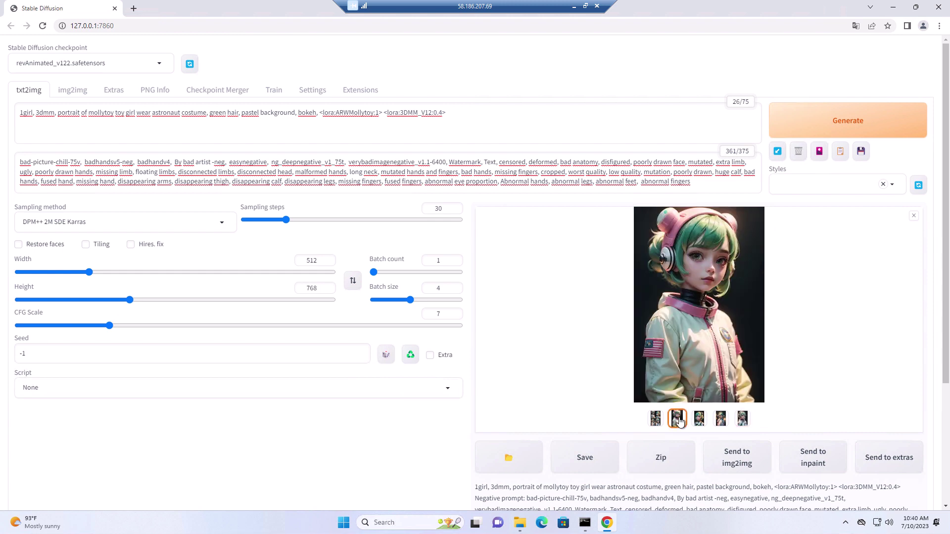
pyautogui.click(729, 362)
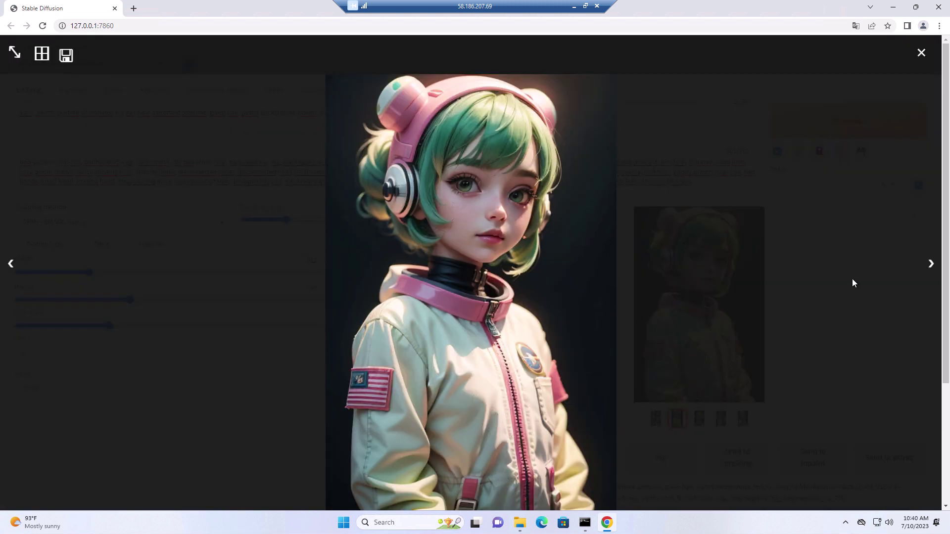
pyautogui.click(930, 266)
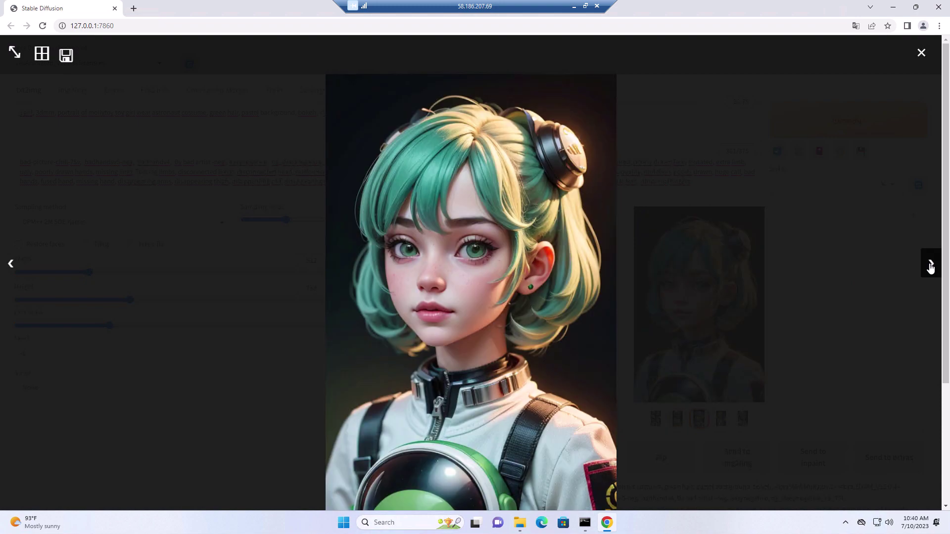
pyautogui.click(930, 266)
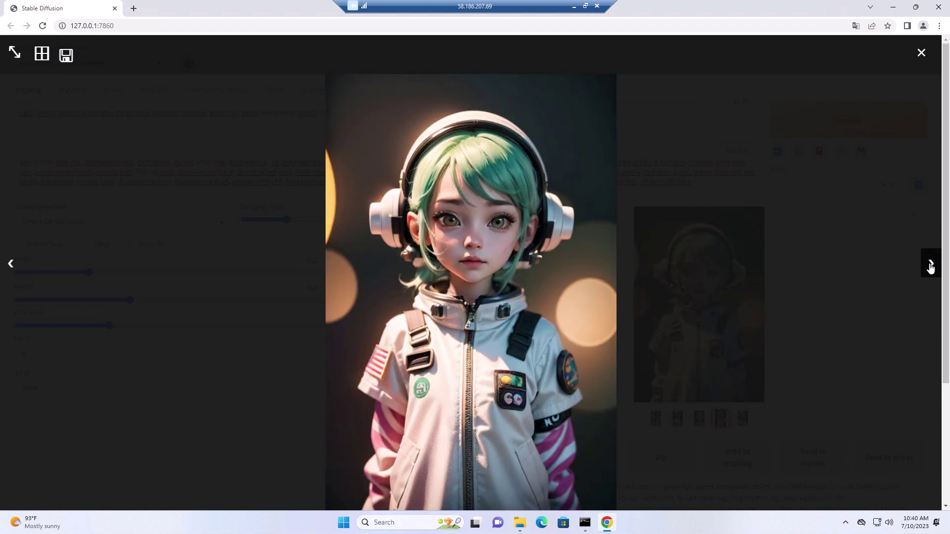
pyautogui.click(931, 266)
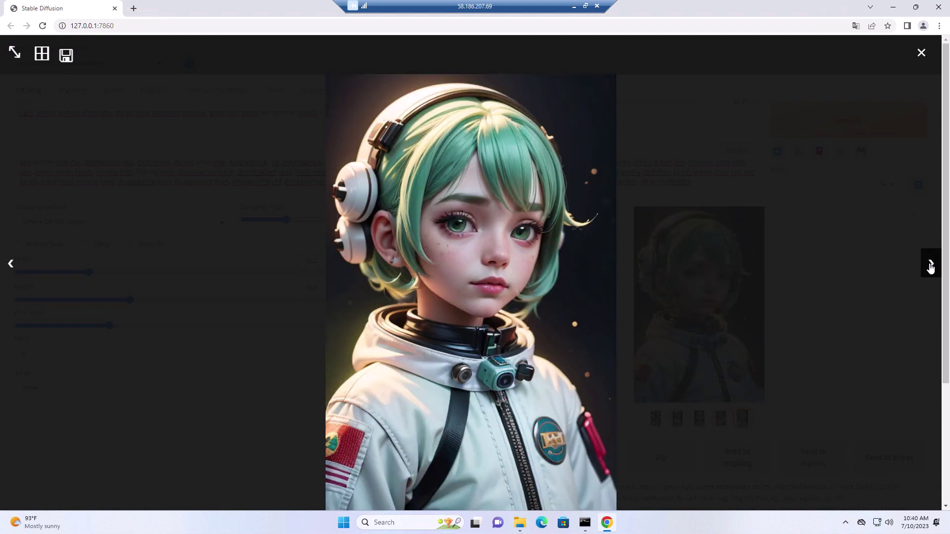
pyautogui.click(930, 266)
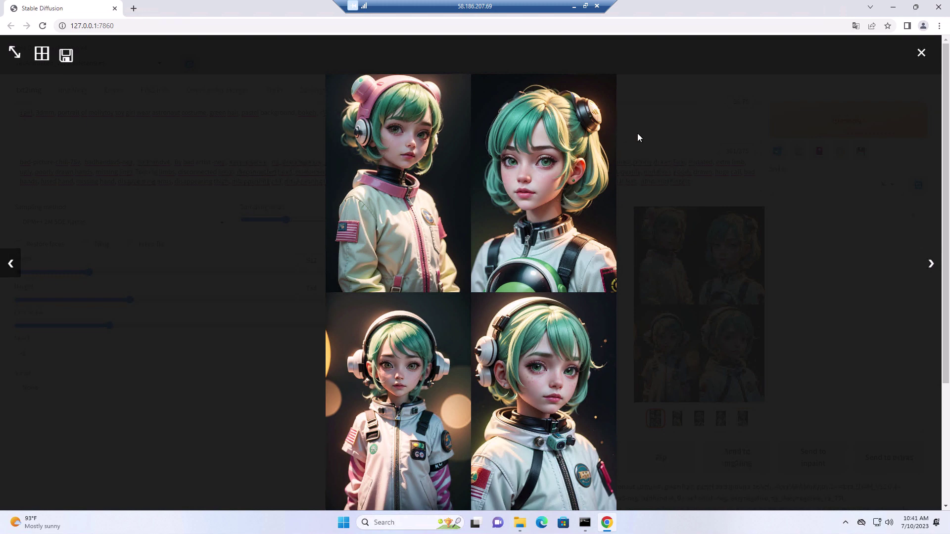
pyautogui.click(921, 53)
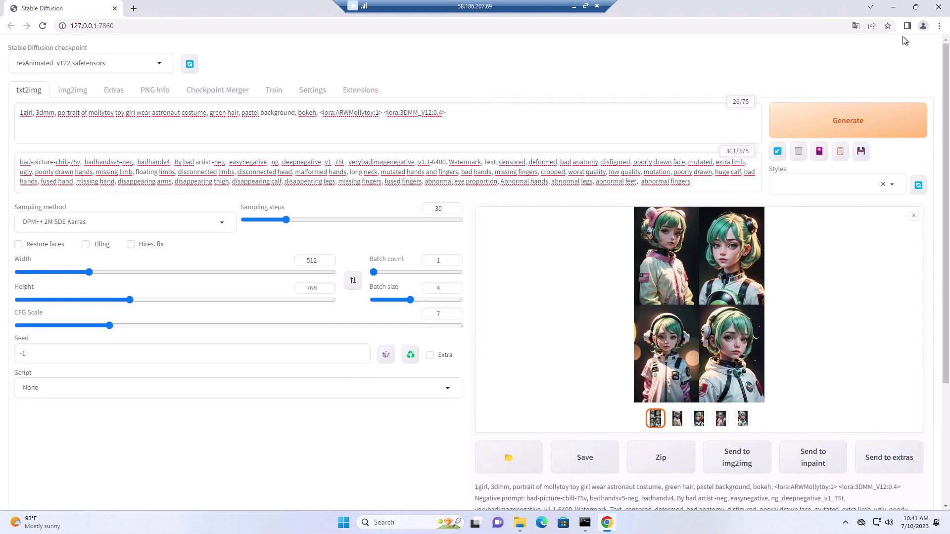
# Close the browser and shut down the Stable-Diffusion.bat console window.
pyautogui.click(938, 12)
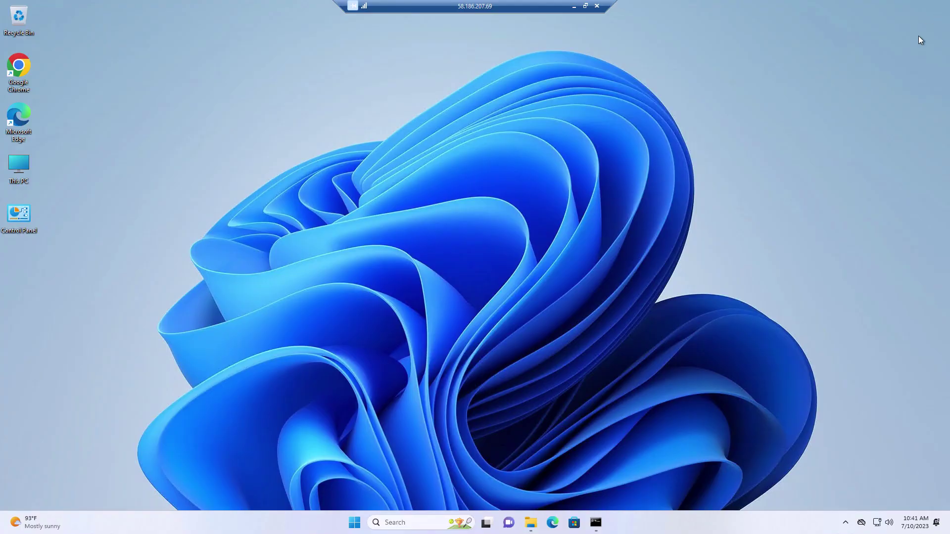
pyautogui.rightClick(596, 522)
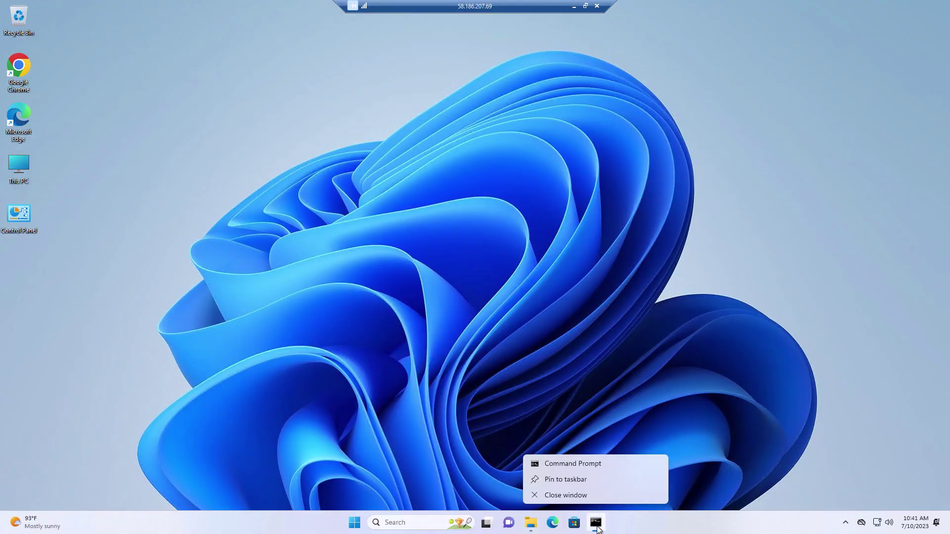
pyautogui.click(596, 523)
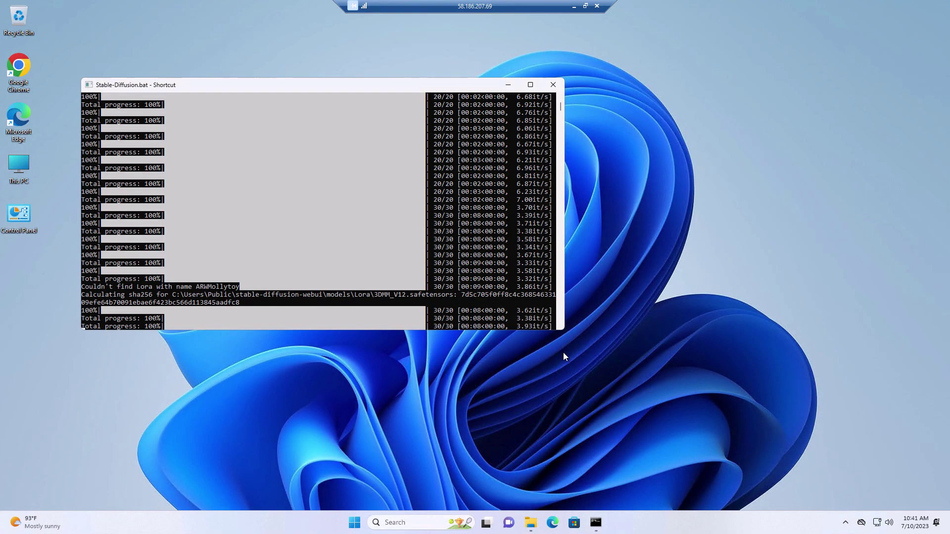
pyautogui.click(552, 88)
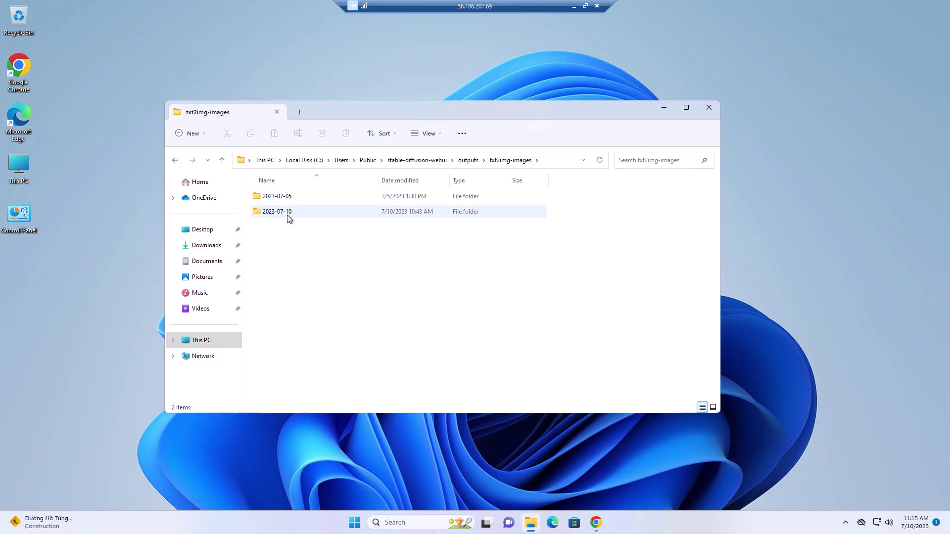
# Copy the 2023-07-10 folder from txt2img-images to the OUTPUT (Y:) drive.
pyautogui.rightClick(286, 214)
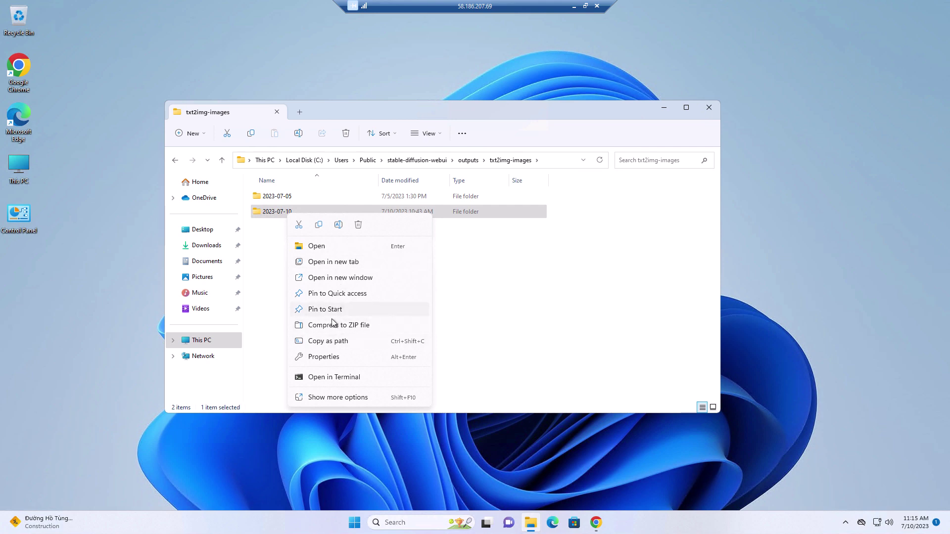
pyautogui.press('Escape')
pyautogui.click(186, 338)
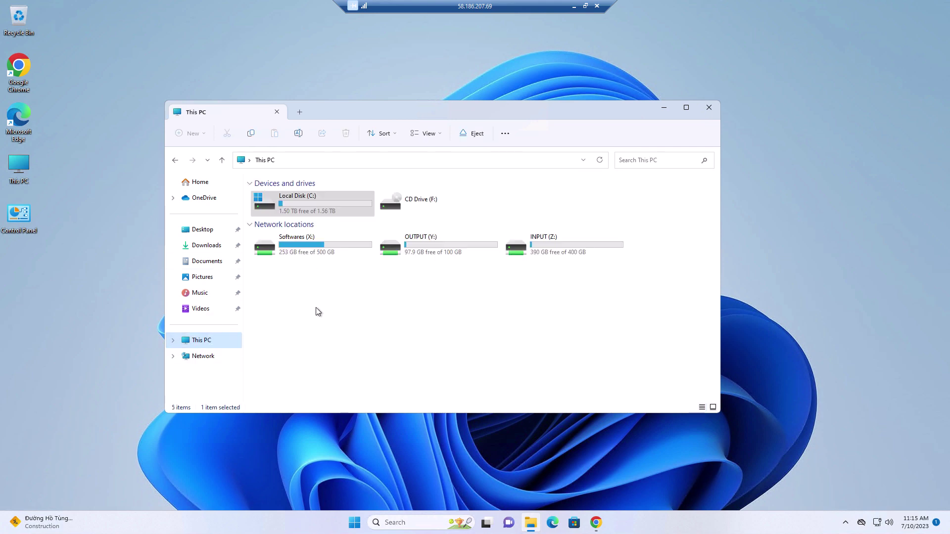
pyautogui.doubleClick(428, 247)
pyautogui.rightClick(327, 251)
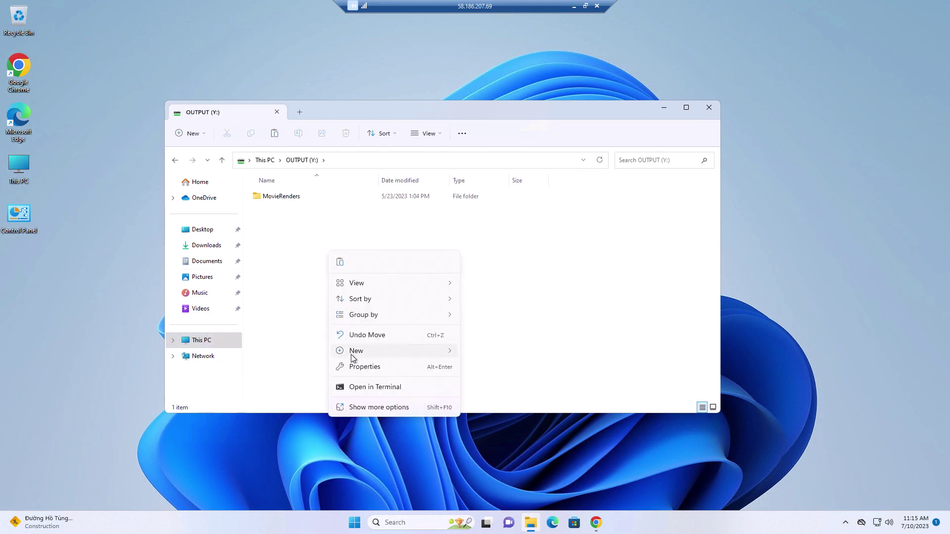
pyautogui.click(340, 262)
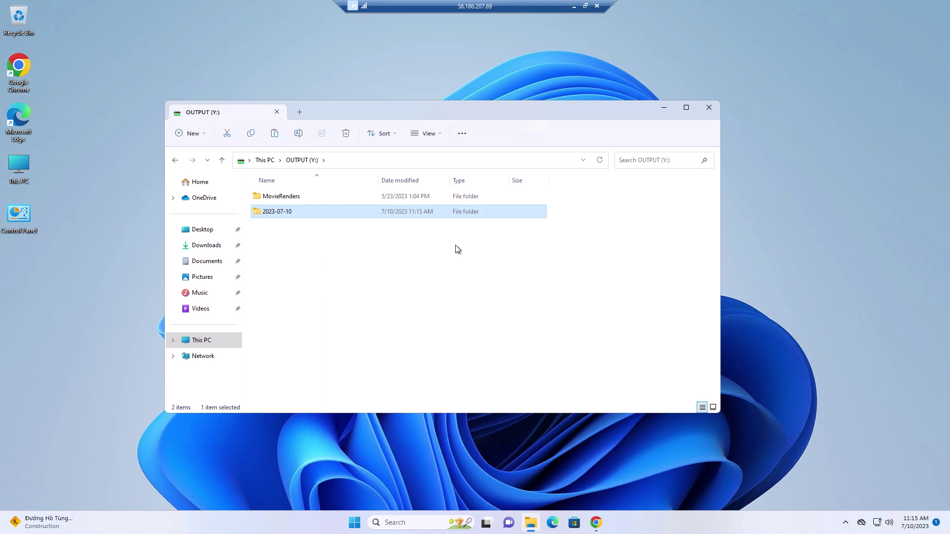
# Rename the copied 2023-07-10 folder on the OUTPUT (Y:) drive to SD_2023-07-10.
pyautogui.click(273, 213)
pyautogui.write('SD')
pyautogui.hotkey('ctrl', 'z')
pyautogui.click(298, 214)
pyautogui.write('SD_')
pyautogui.press('Return')
pyautogui.click(309, 246)
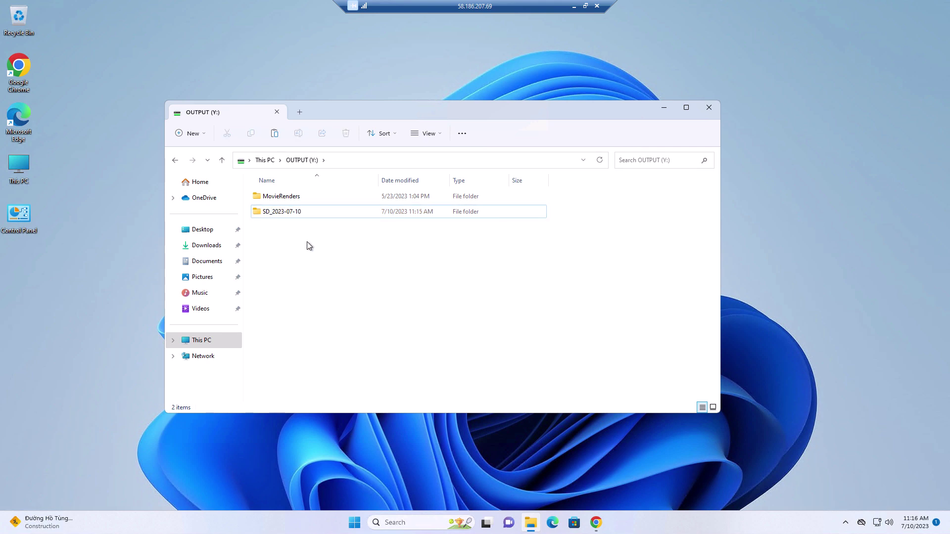
# Disconnect from the remote machine and, in iRender Drive, download SD_2023-07-10 from OUTPUT (Y:) into the desktop folder SD_ouput.
pyautogui.click(706, 108)
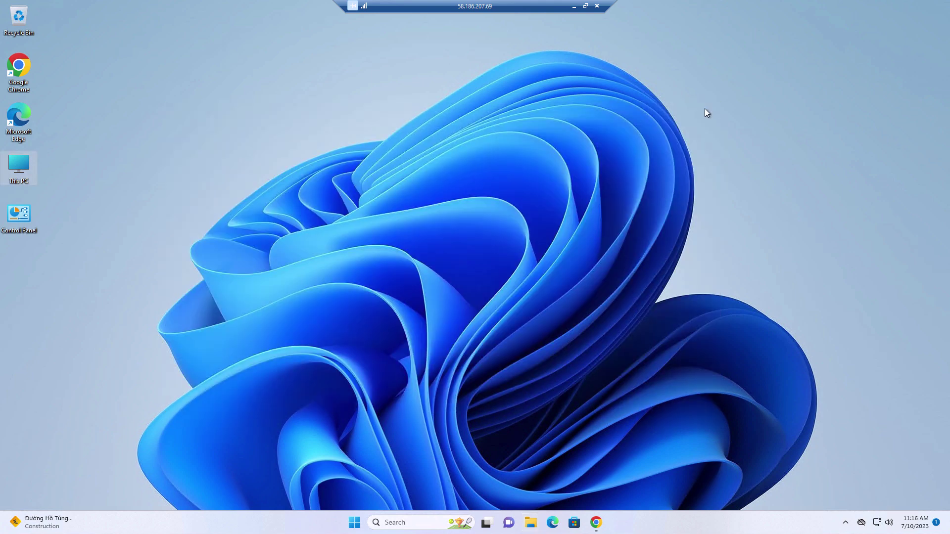
pyautogui.click(597, 6)
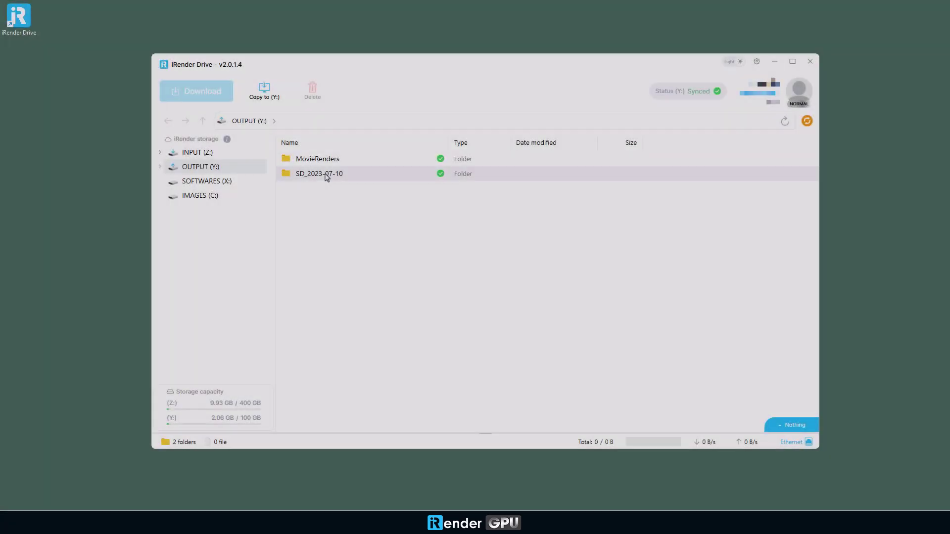
pyautogui.rightClick(324, 178)
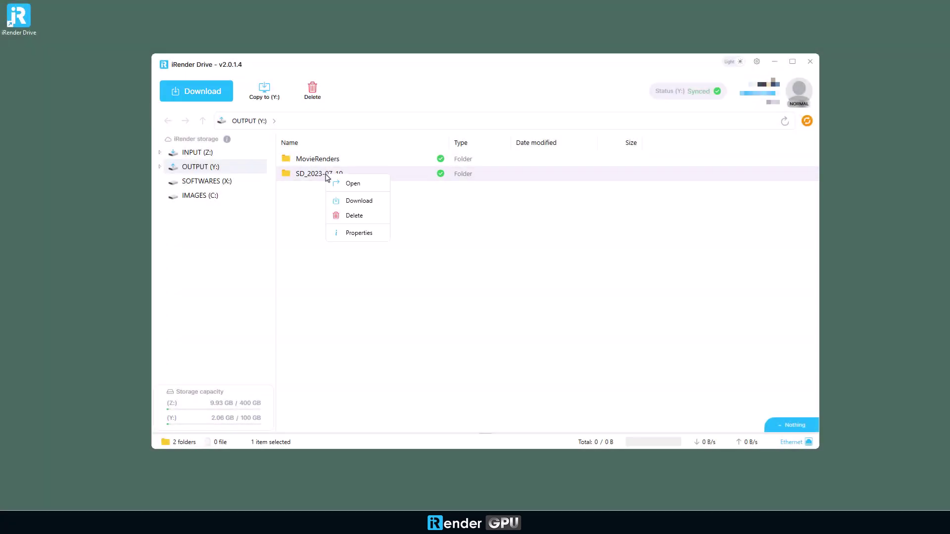
pyautogui.click(342, 200)
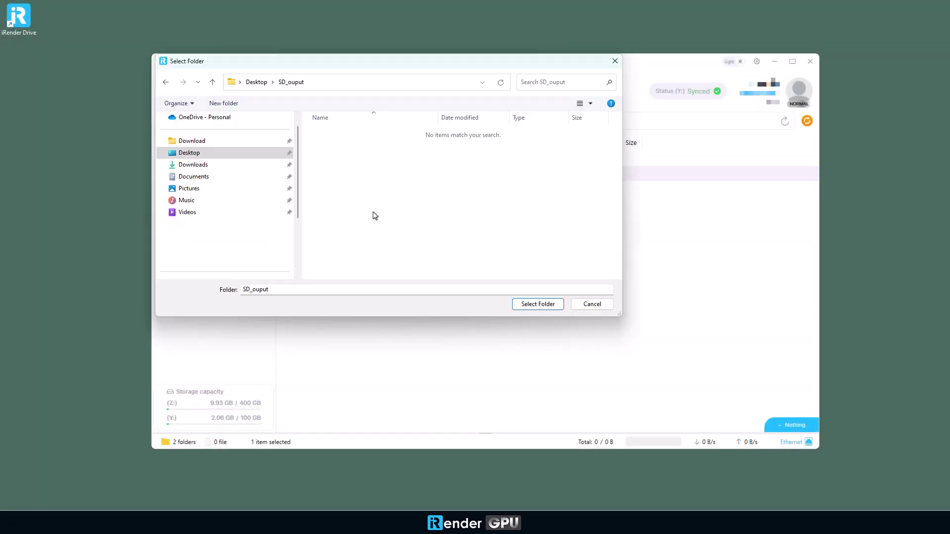
pyautogui.click(530, 308)
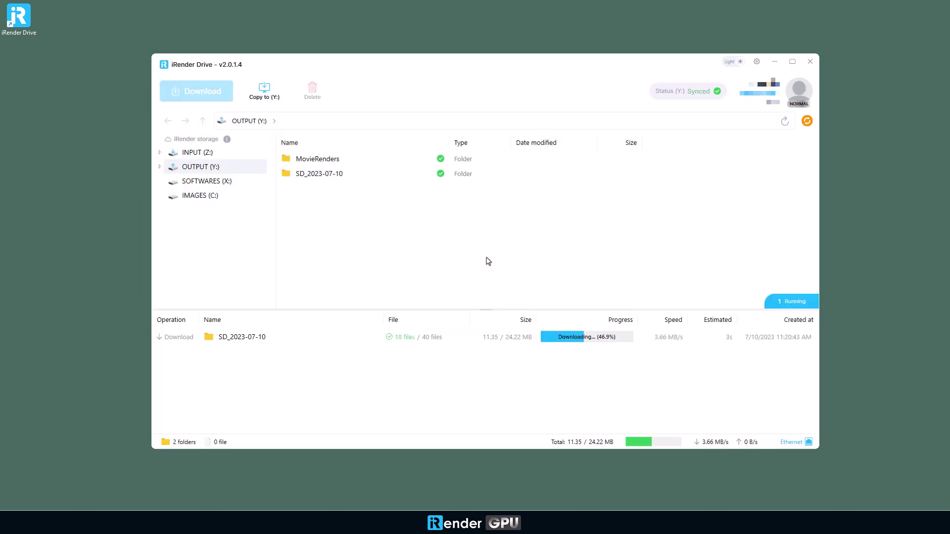
# Open the downloaded SD_2023-07-10 folder inside SD_ouput and view the astronaut girl images from 00028-3532450263.png onward.
pyautogui.click(774, 62)
pyautogui.doubleClick(19, 67)
pyautogui.doubleClick(232, 122)
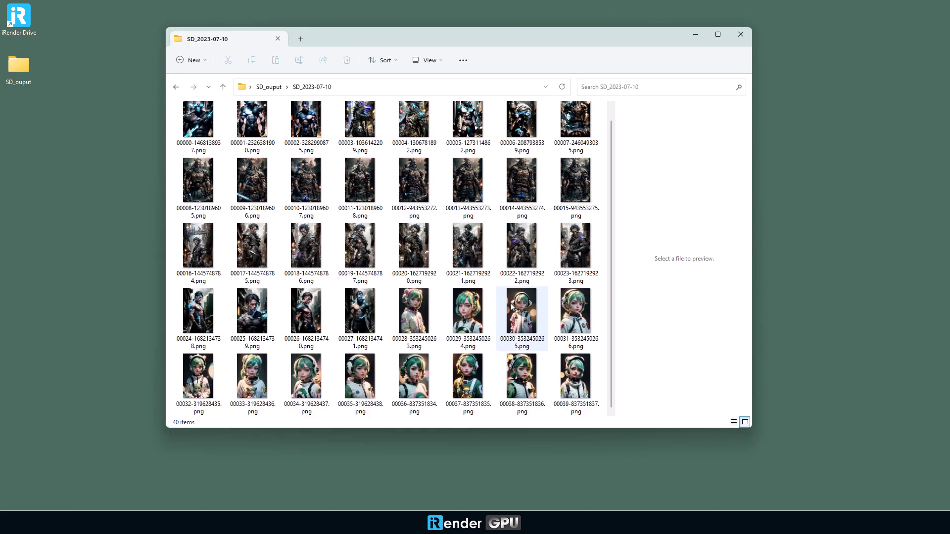
pyautogui.click(575, 376)
pyautogui.doubleClick(413, 311)
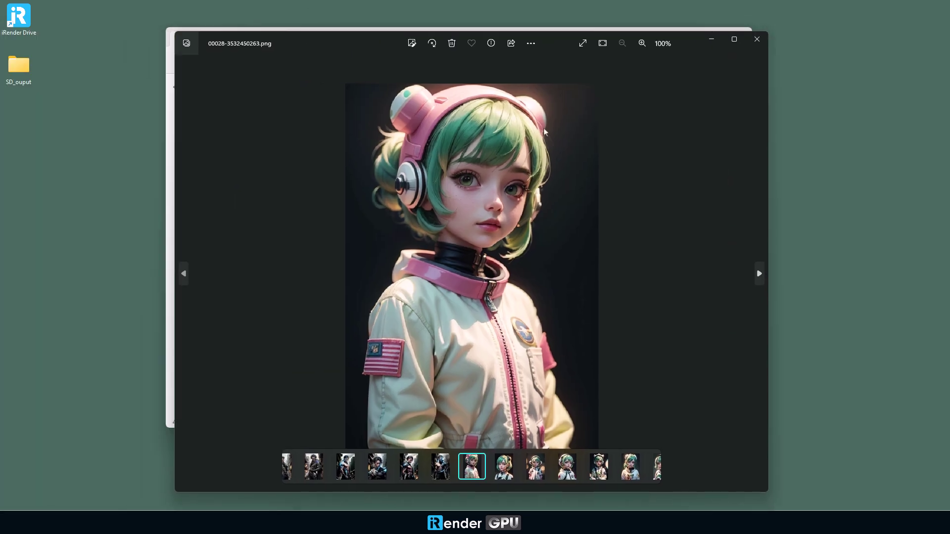
pyautogui.click(760, 274)
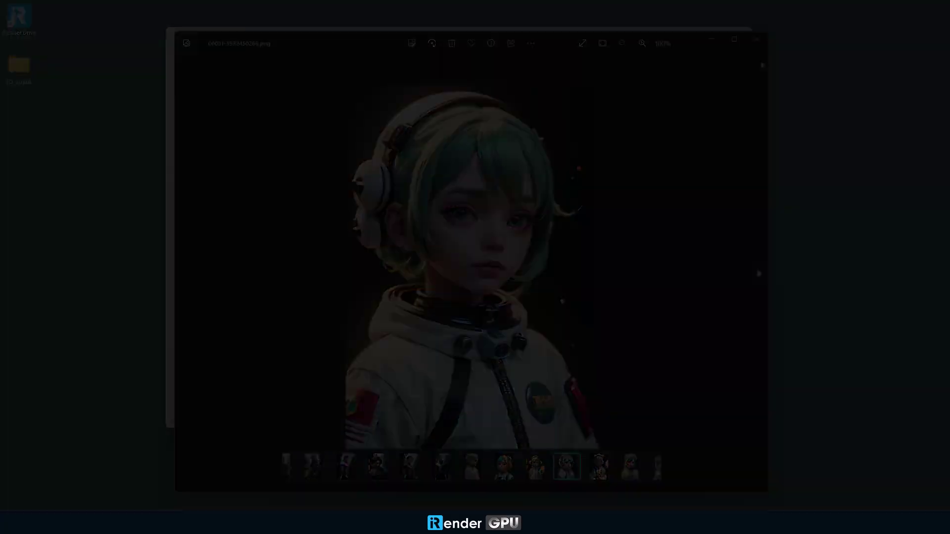